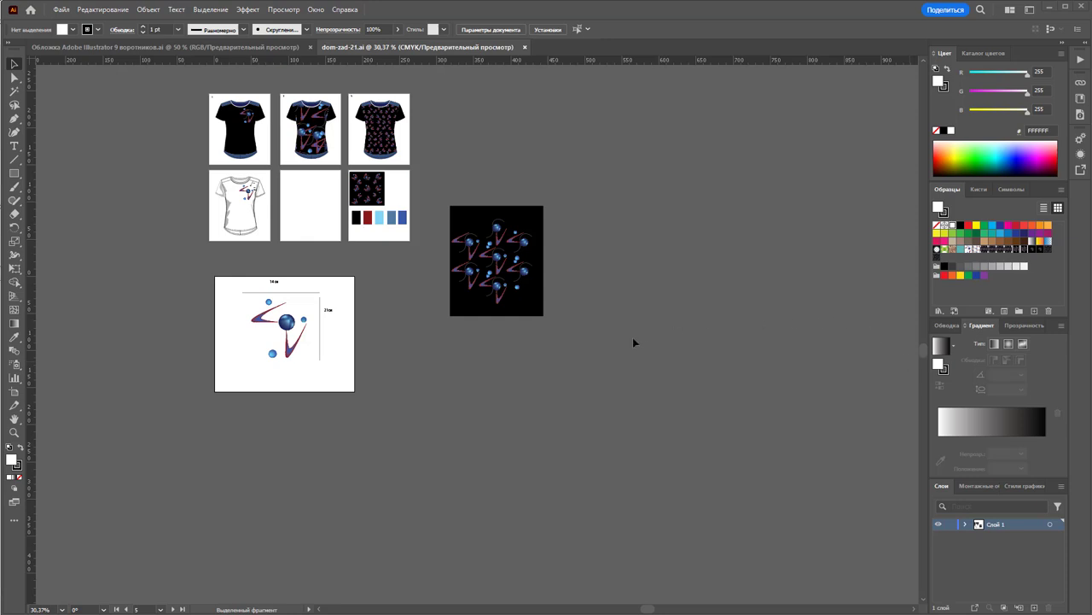
# Zoom in on the small artboard holding the 14 см × 21см dimensioned motif.
pyautogui.scroll(2, 646, 312)
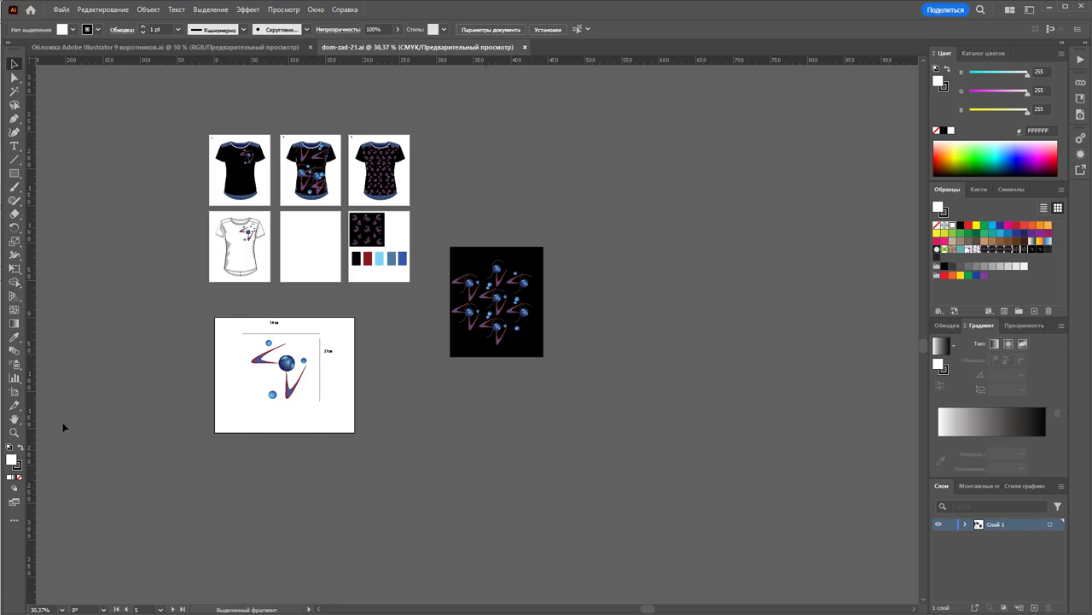
pyautogui.click(14, 432)
pyautogui.moveTo(275, 347); pyautogui.dragTo(395, 368)
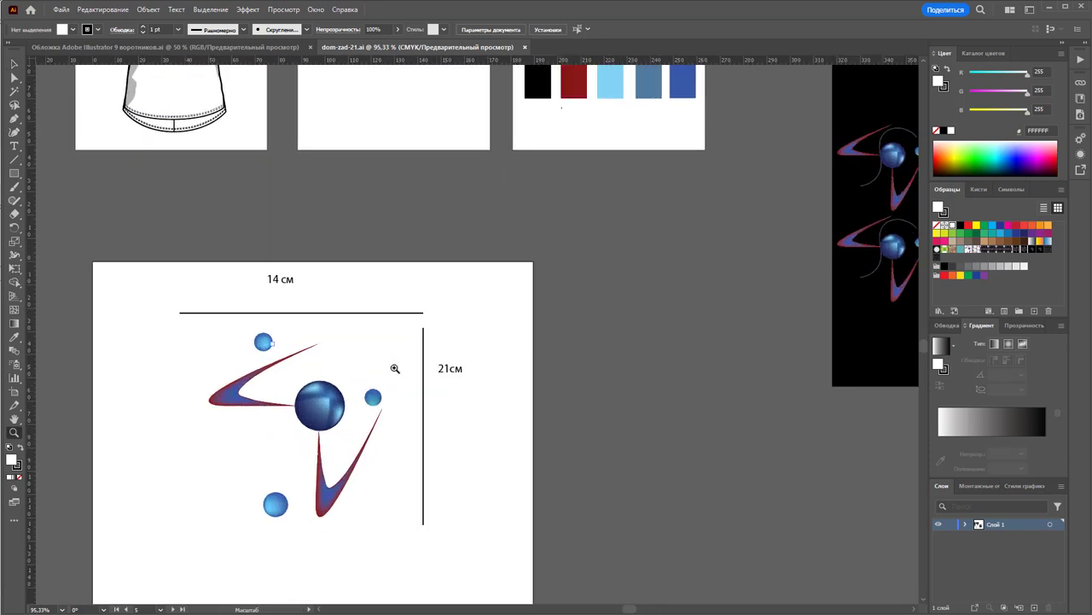
pyautogui.scroll(-1, 395, 368)
pyautogui.moveTo(224, 305)
pyautogui.mouseDown()
pyautogui.moveTo(324, 341)
pyautogui.moveTo(256, 282)
pyautogui.mouseUp()
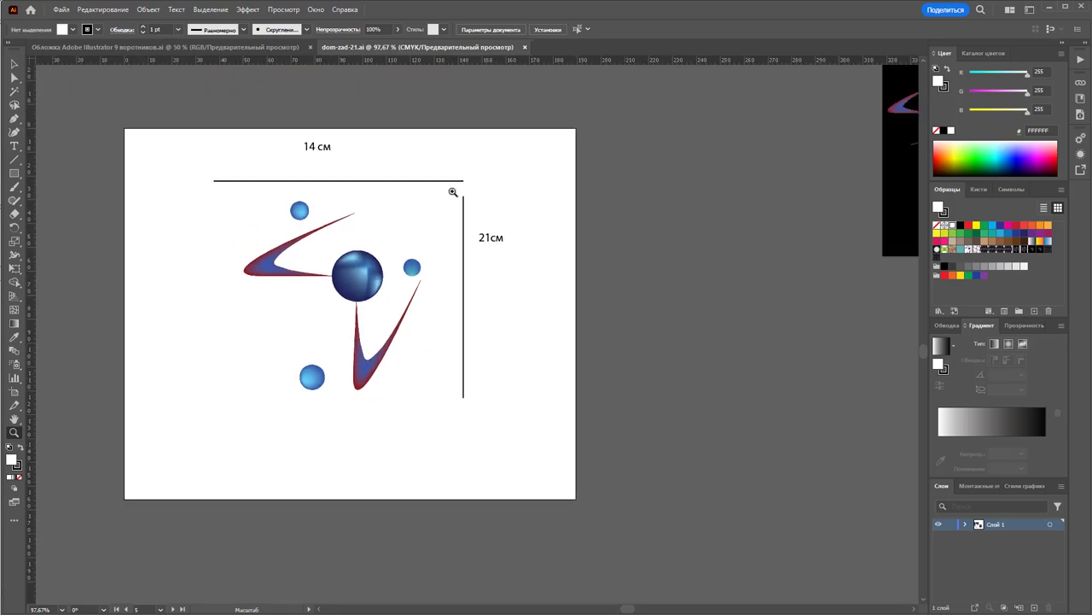
pyautogui.click(14, 64)
pyautogui.click(358, 275)
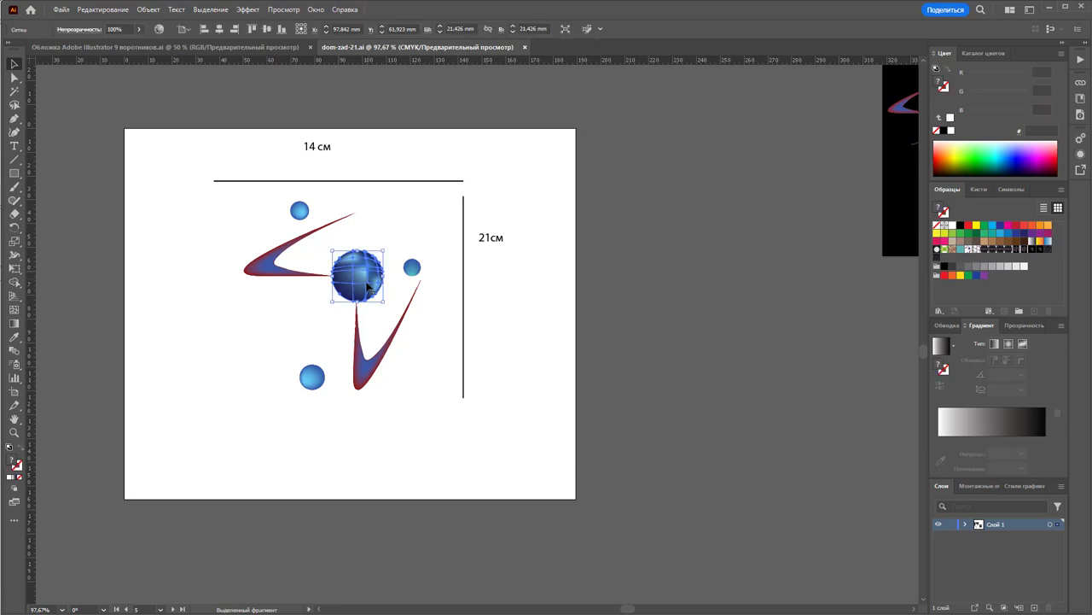
pyautogui.moveTo(419, 410); pyautogui.dragTo(237, 201)
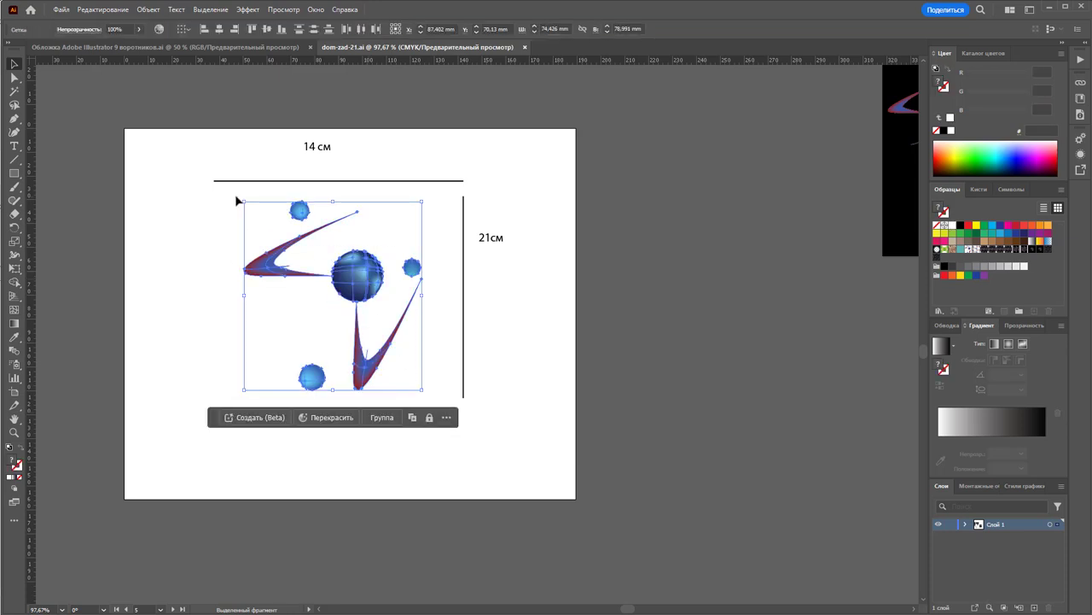
pyautogui.rightClick(352, 247)
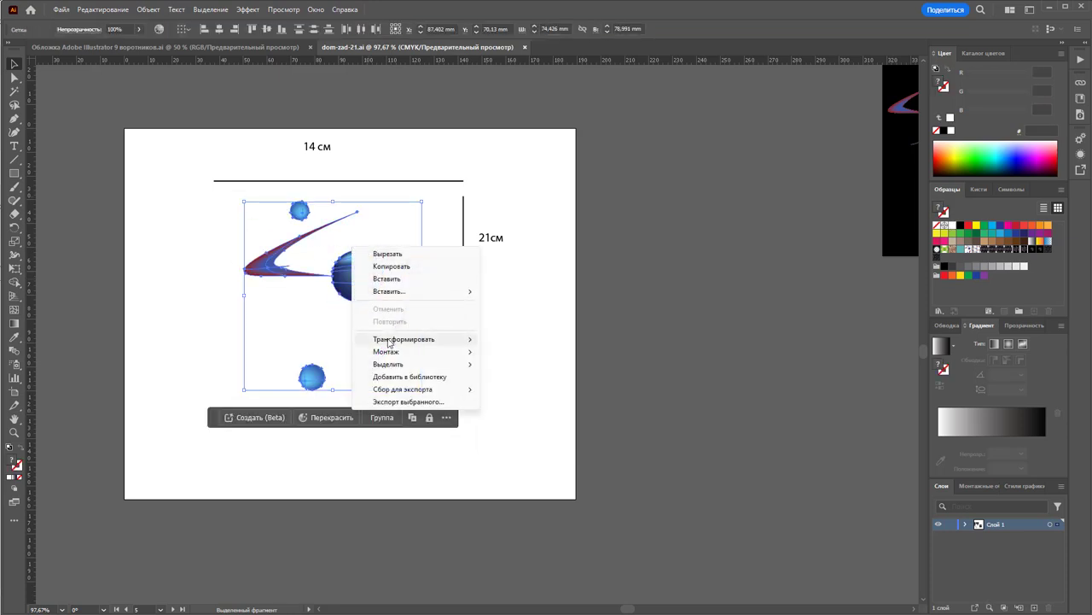
pyautogui.click(583, 345)
pyautogui.moveTo(235, 220)
pyautogui.mouseDown()
pyautogui.moveTo(361, 317)
pyautogui.moveTo(418, 421)
pyautogui.mouseUp()
pyautogui.rightClick(402, 296)
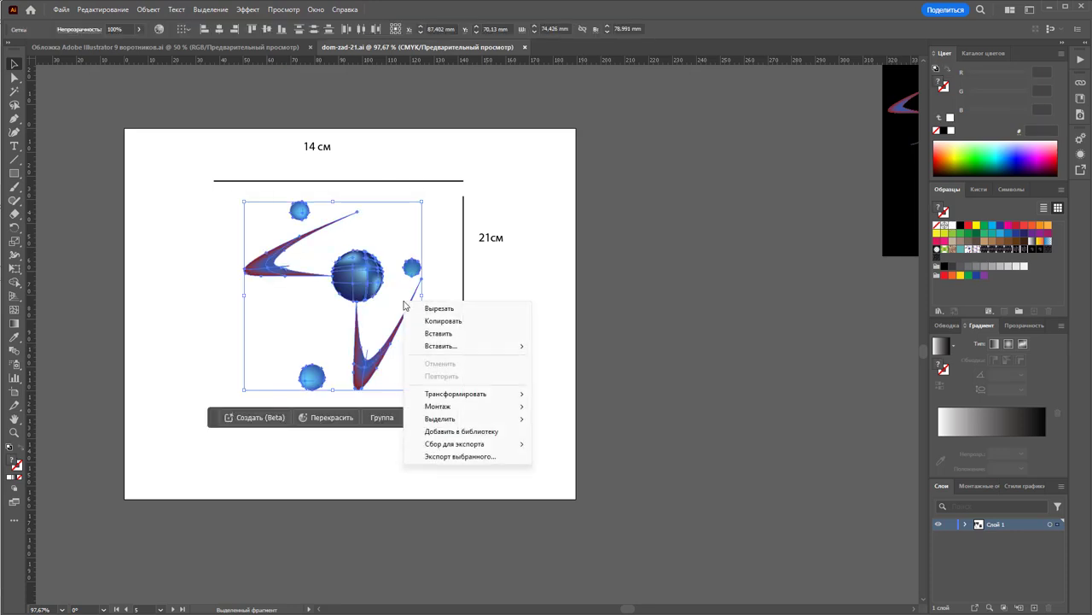
pyautogui.rightClick(356, 376)
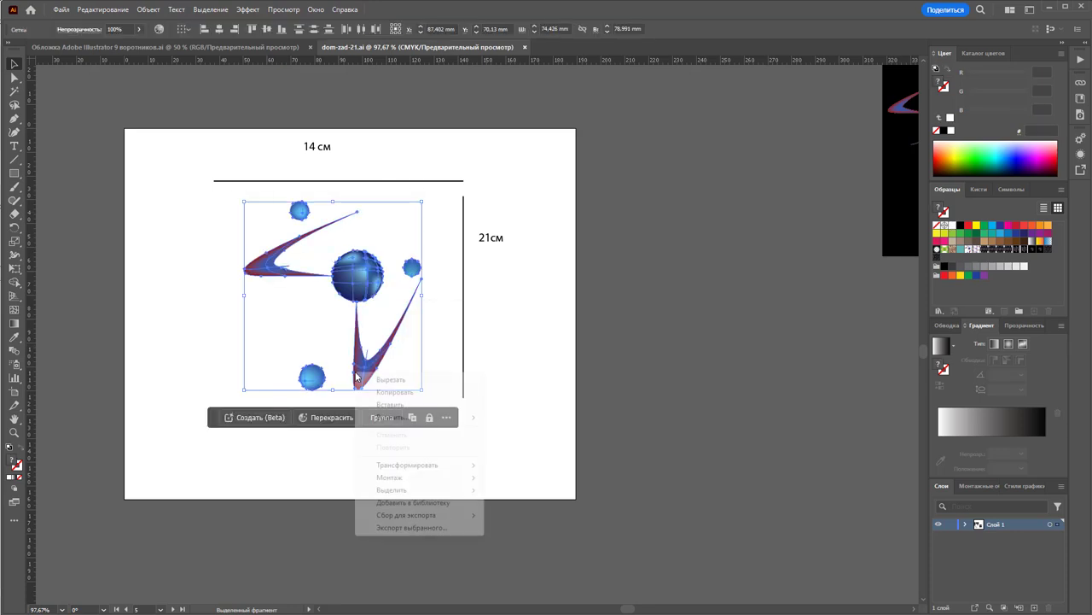
pyautogui.click(637, 369)
# Lower and shorten the top line to the motif's width, and move the 21cm vertical line left.
pyautogui.moveTo(428, 182); pyautogui.dragTo(420, 201)
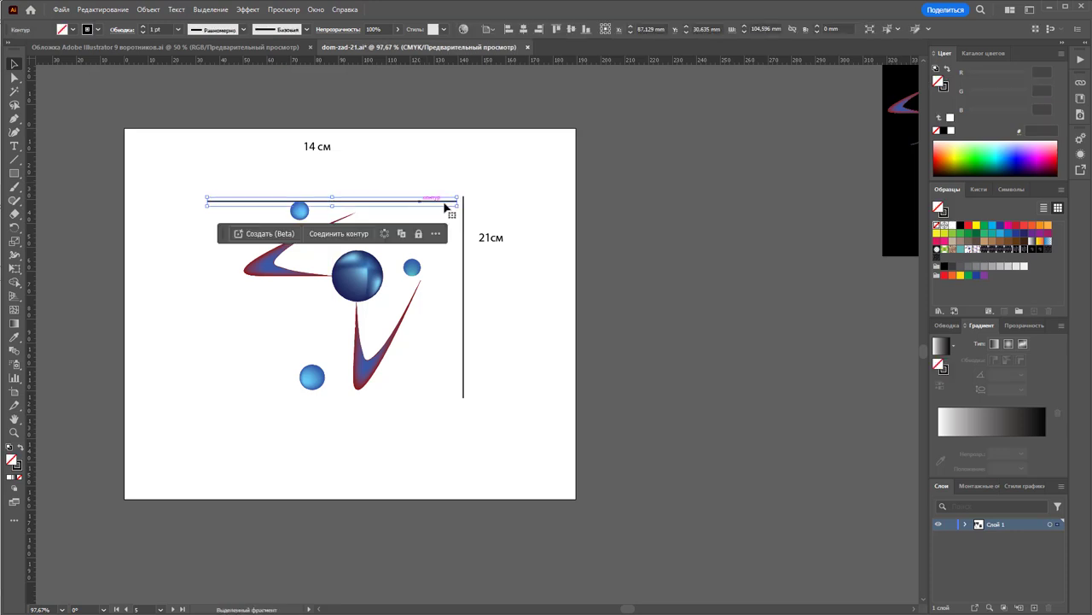
pyautogui.moveTo(463, 202); pyautogui.dragTo(424, 208)
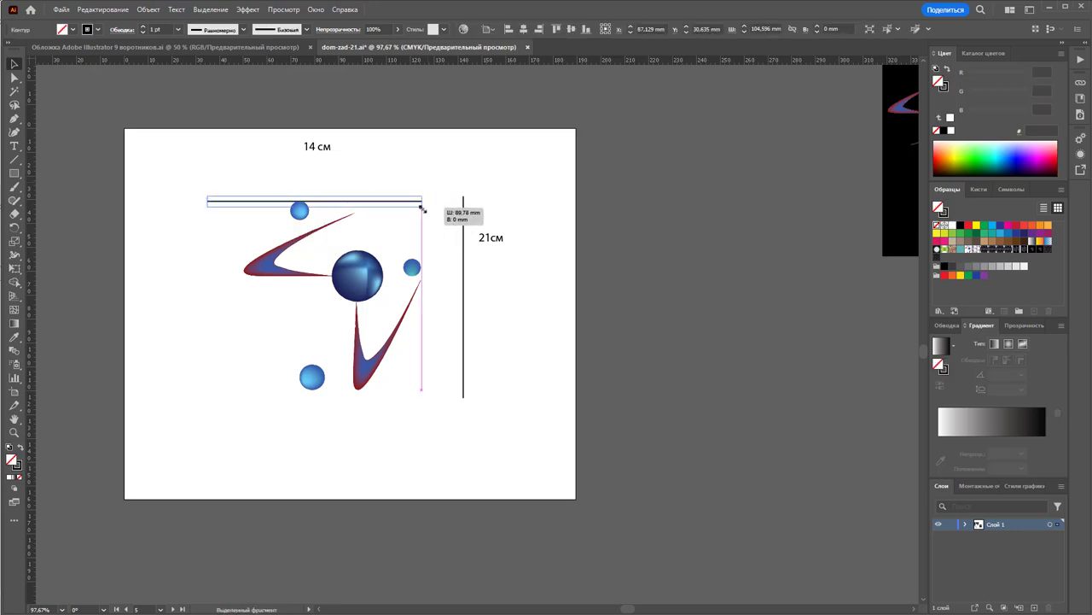
pyautogui.moveTo(463, 273); pyautogui.dragTo(244, 317)
pyautogui.click(284, 303)
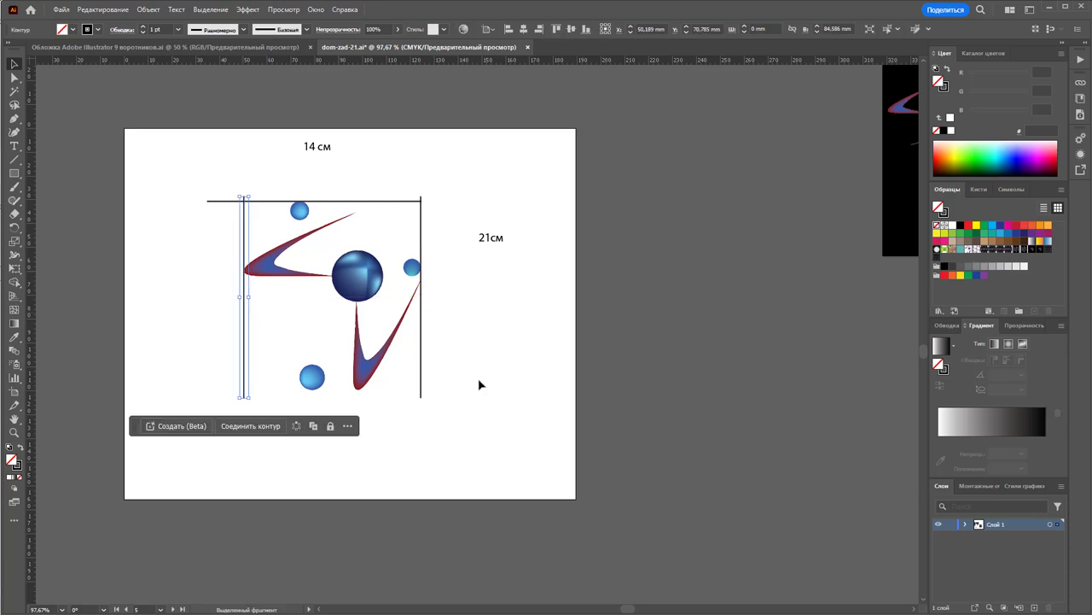
pyautogui.click(478, 383)
# Alt-drag a copy of the top line down to the motif's bottom edge.
pyautogui.moveTo(366, 201); pyautogui.dragTo(361, 395)
pyautogui.hotkey('ctrl', 'z')
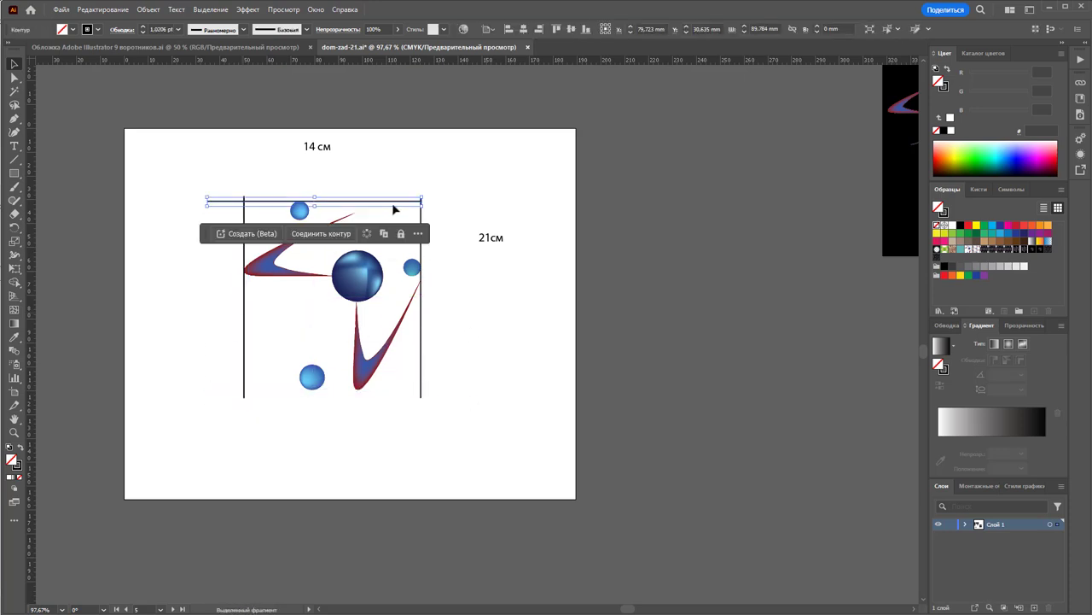
pyautogui.moveTo(395, 202); pyautogui.dragTo(384, 394)
pyautogui.click(490, 371)
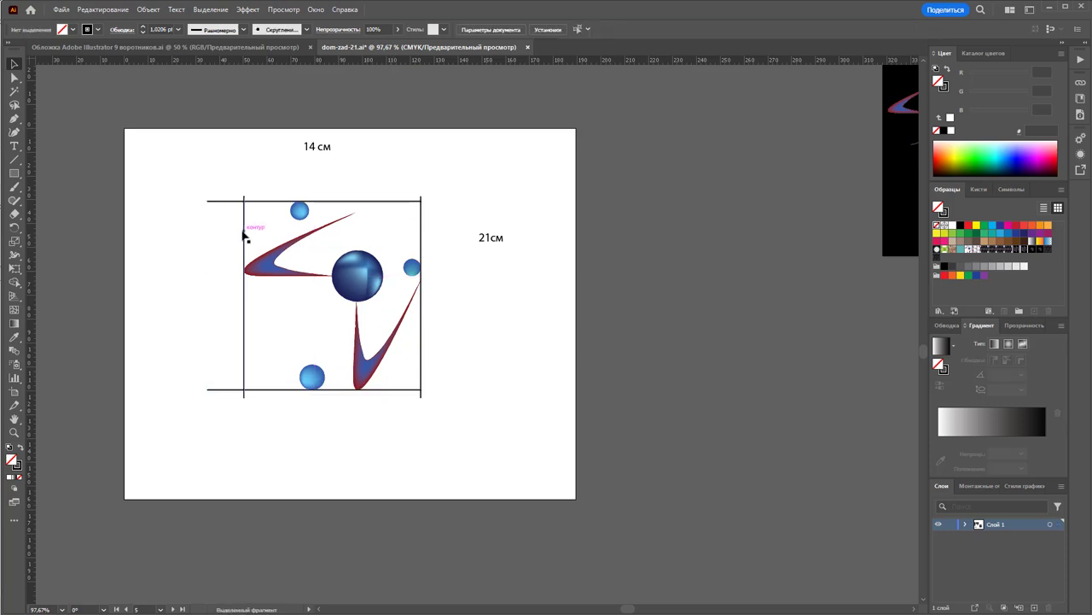
# Adjust the left and right vertical lines to the motif's edges, extending below its bottom.
pyautogui.click(246, 238)
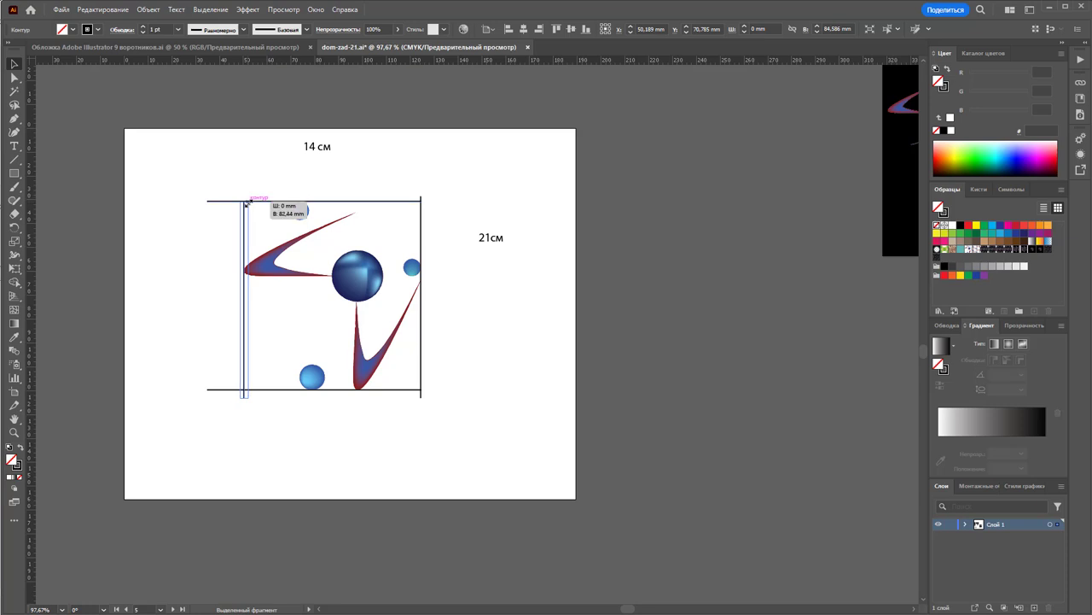
pyautogui.moveTo(245, 205); pyautogui.dragTo(249, 204)
pyautogui.moveTo(246, 397); pyautogui.dragTo(246, 389)
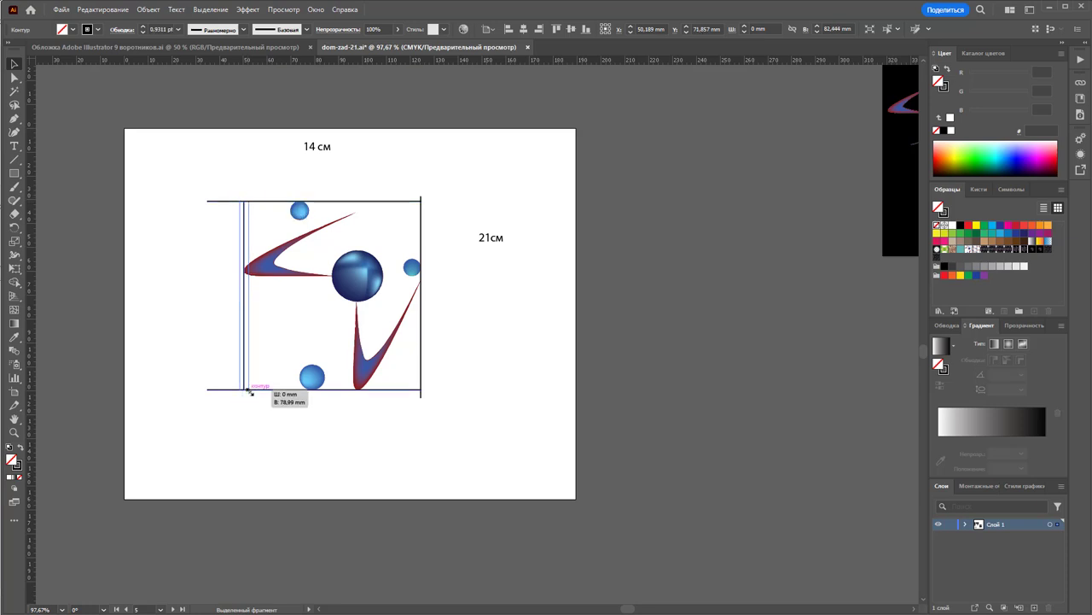
pyautogui.click(419, 394)
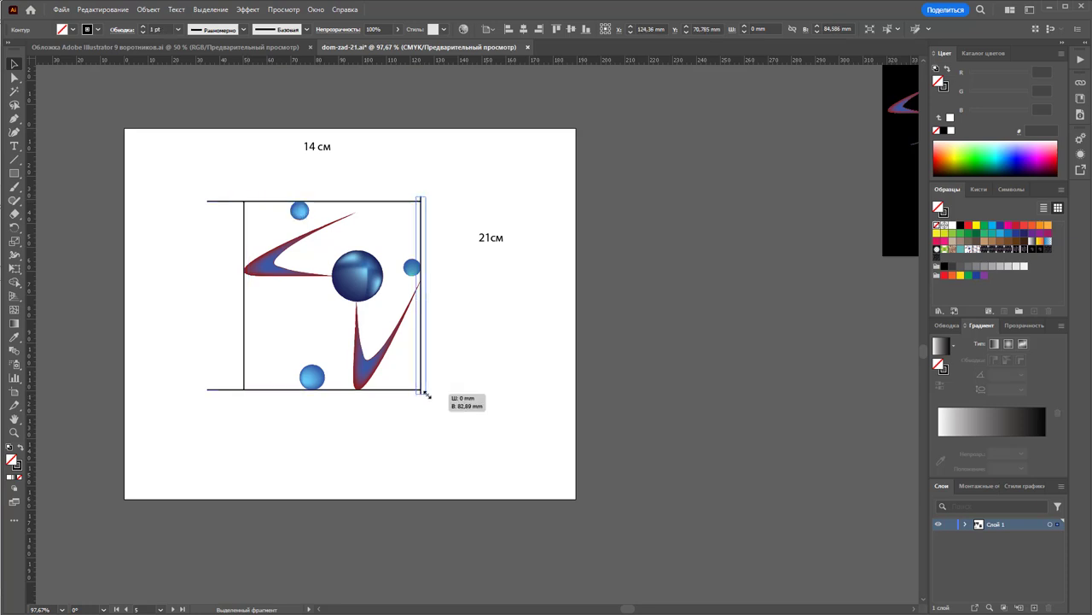
pyautogui.moveTo(419, 391); pyautogui.dragTo(424, 421)
pyautogui.click(261, 344)
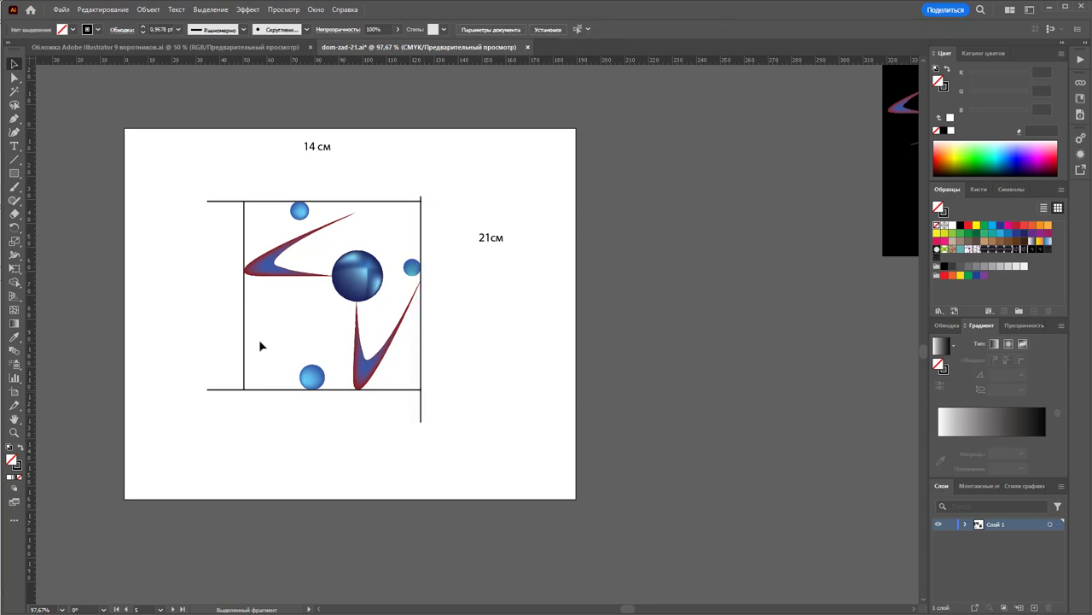
pyautogui.click(246, 349)
pyautogui.moveTo(250, 391)
pyautogui.mouseDown()
pyautogui.moveTo(251, 424)
pyautogui.moveTo(422, 406)
pyautogui.mouseUp()
# Draw a horizontal line under the motif with arrowheads at both start and end.
pyautogui.click(281, 415)
pyautogui.press('\\')
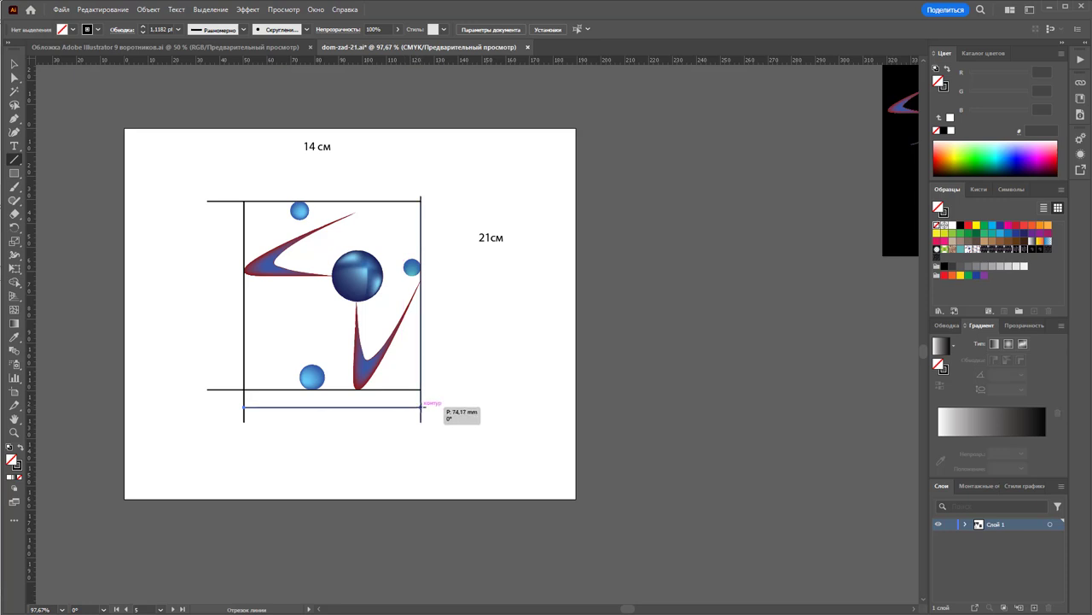
pyautogui.moveTo(422, 406); pyautogui.dragTo(422, 407)
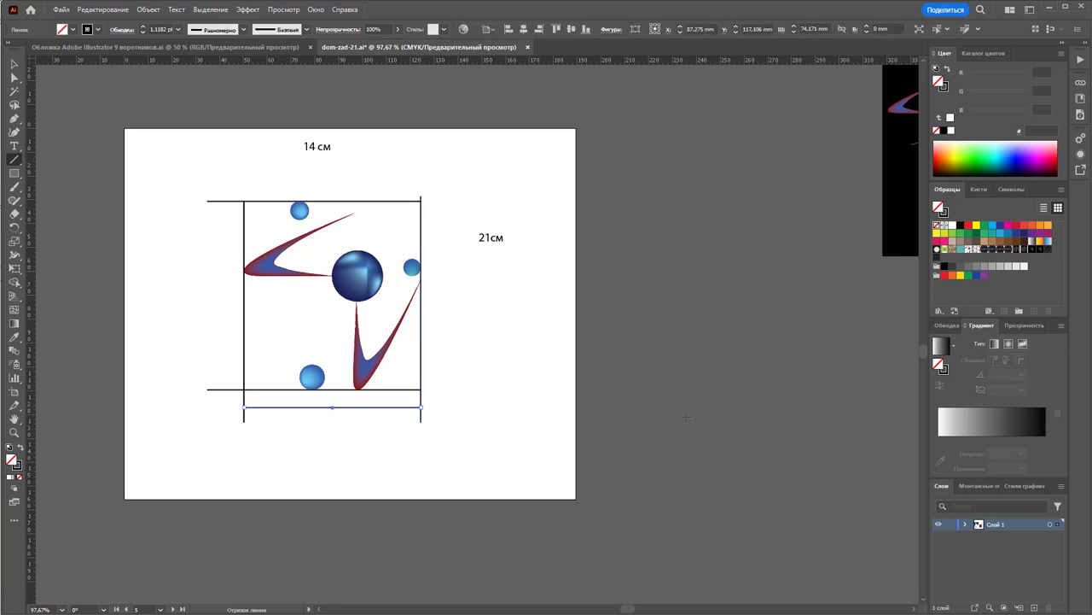
pyautogui.click(947, 326)
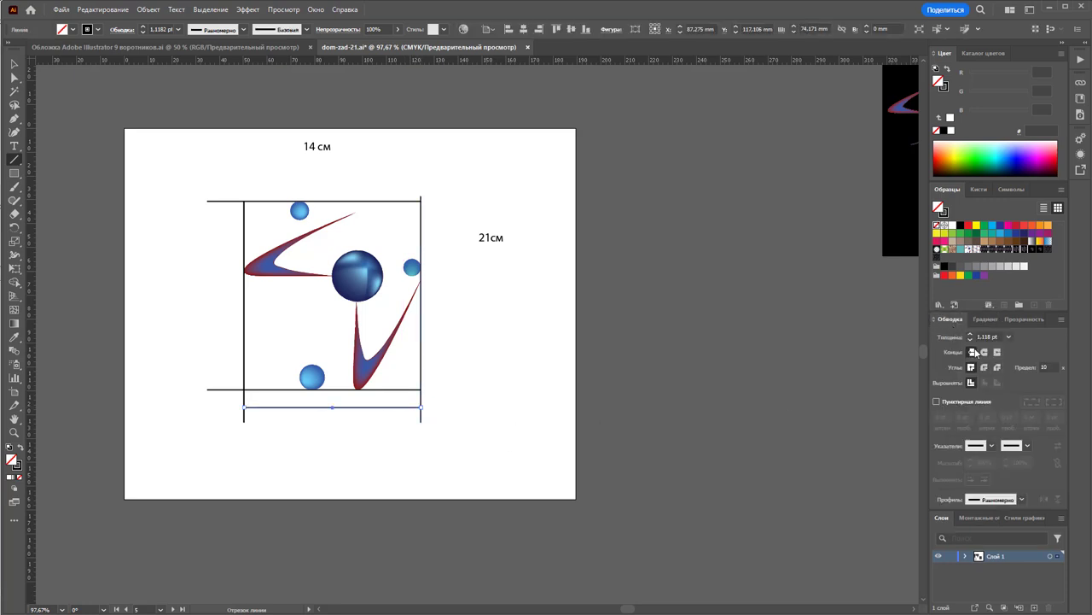
pyautogui.click(992, 445)
pyautogui.click(942, 495)
pyautogui.click(1029, 445)
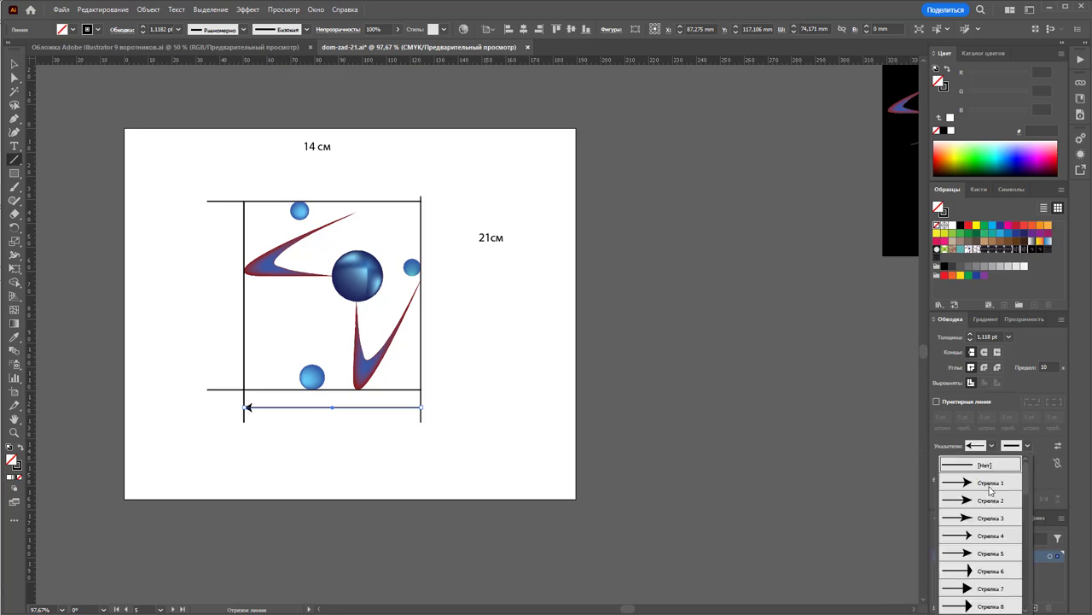
pyautogui.click(992, 491)
# Duplicate the double-arrow line, rotate it 90° and place it left of the motif.
pyautogui.click(14, 66)
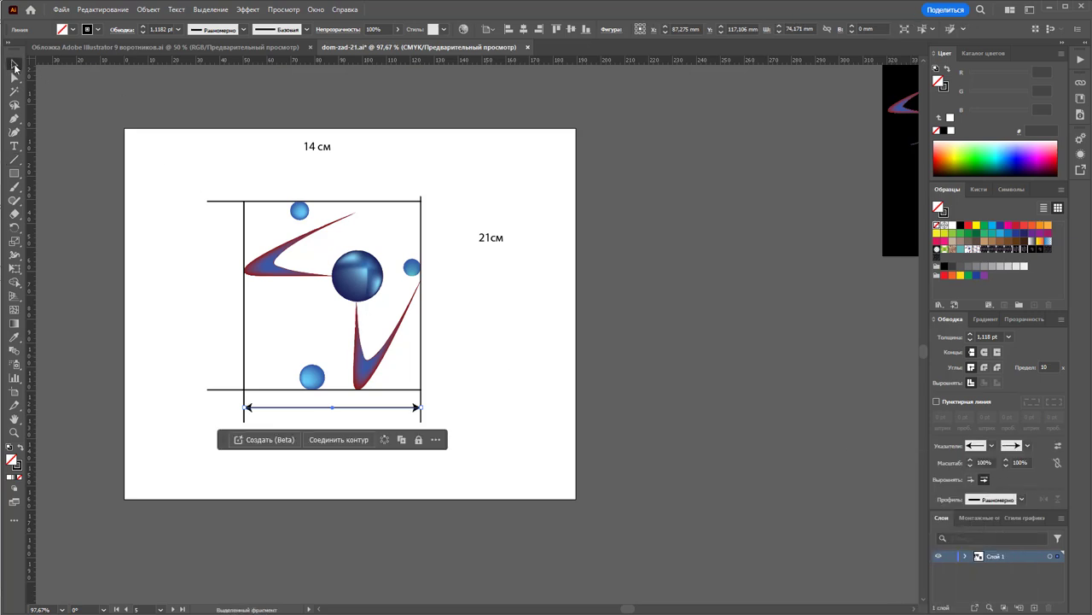
pyautogui.moveTo(393, 408); pyautogui.dragTo(201, 282)
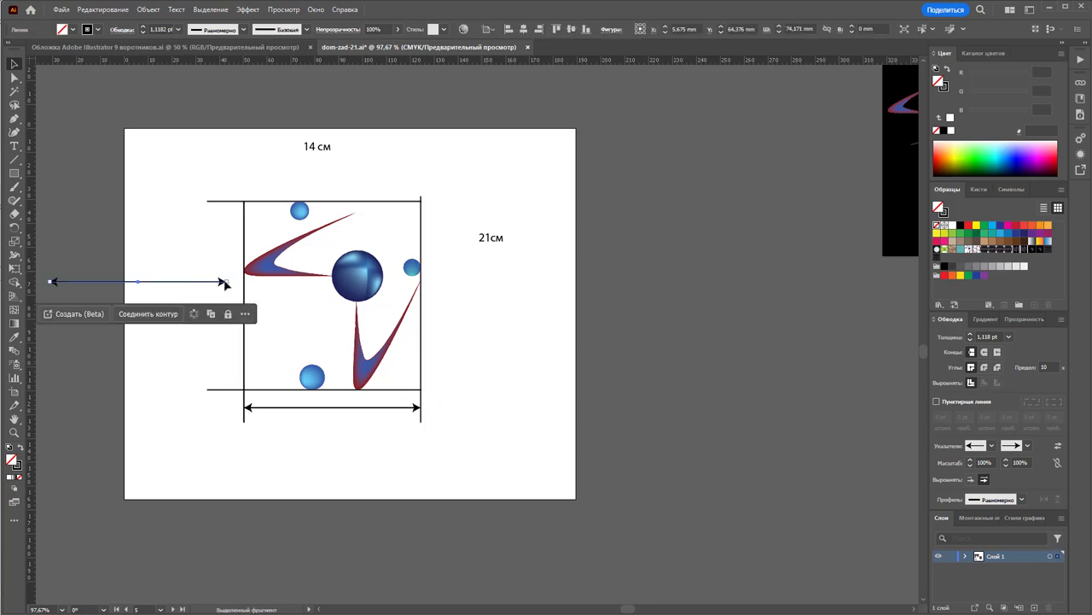
pyautogui.moveTo(226, 283); pyautogui.dragTo(149, 365)
pyautogui.moveTo(149, 284); pyautogui.dragTo(234, 294)
# Extend the vertical arrow's bottom end downward with the Direct Selection tool.
pyautogui.click(14, 77)
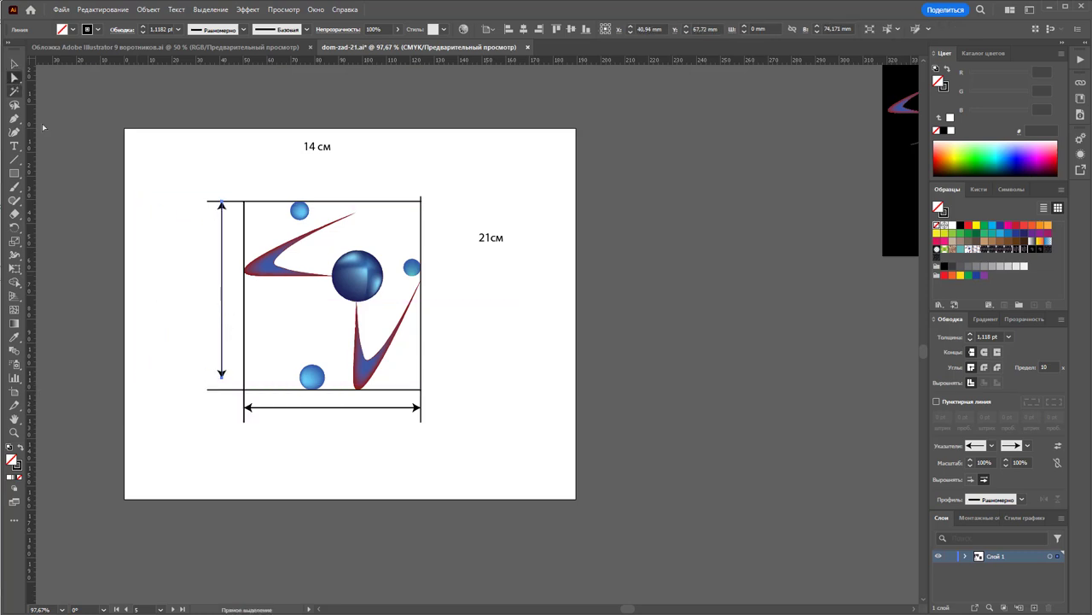
pyautogui.moveTo(221, 374); pyautogui.dragTo(224, 389)
pyautogui.press('v')
pyautogui.click(256, 143)
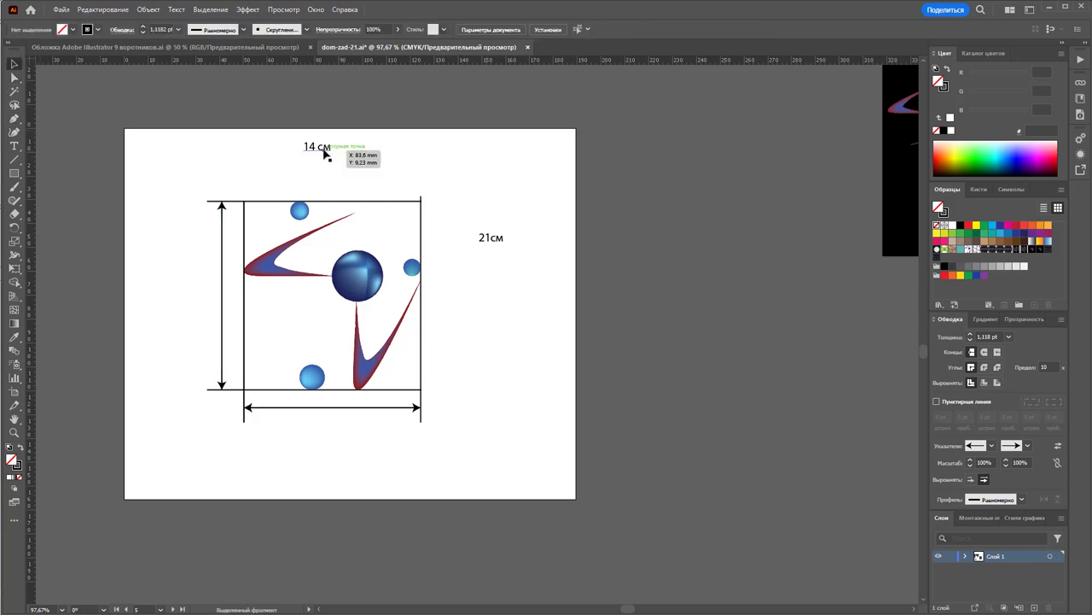
# Place the 14 см label below the width arrow and 21см beside the height arrow.
pyautogui.moveTo(325, 155); pyautogui.dragTo(342, 429)
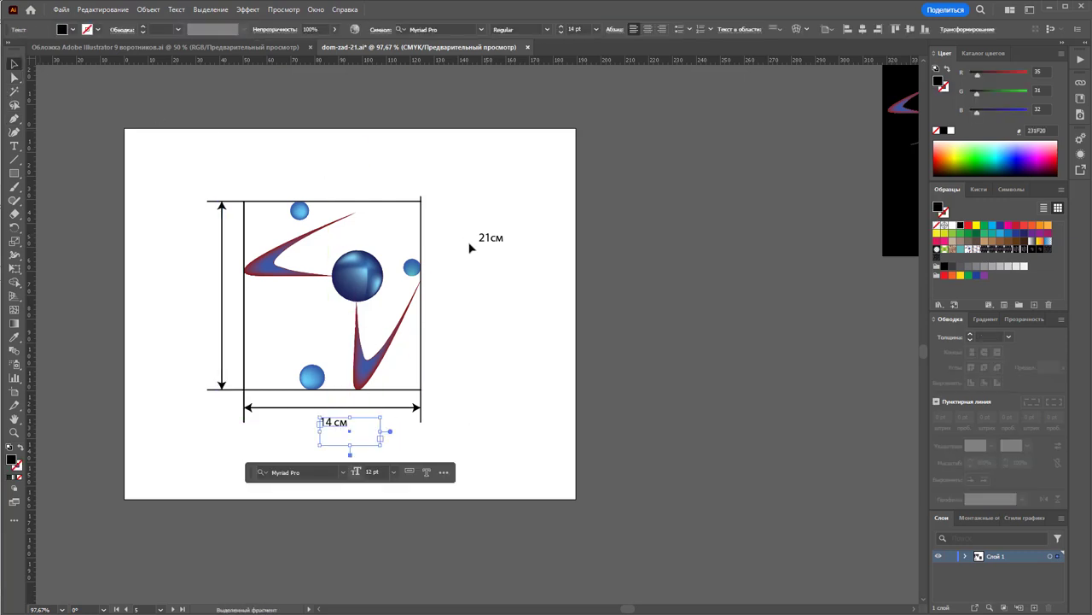
pyautogui.moveTo(485, 239); pyautogui.dragTo(195, 298)
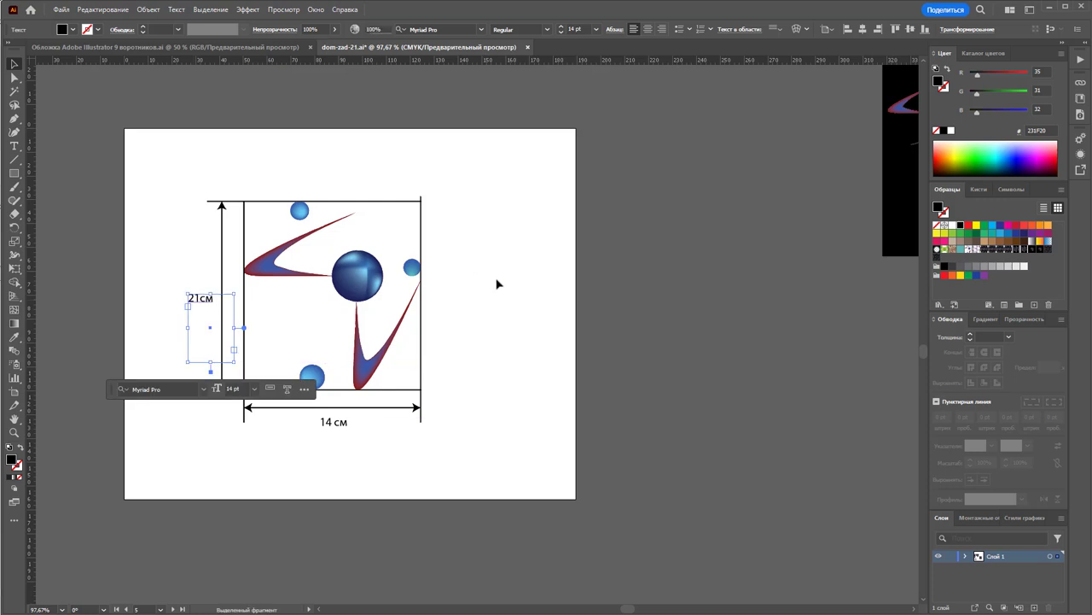
pyautogui.click(563, 303)
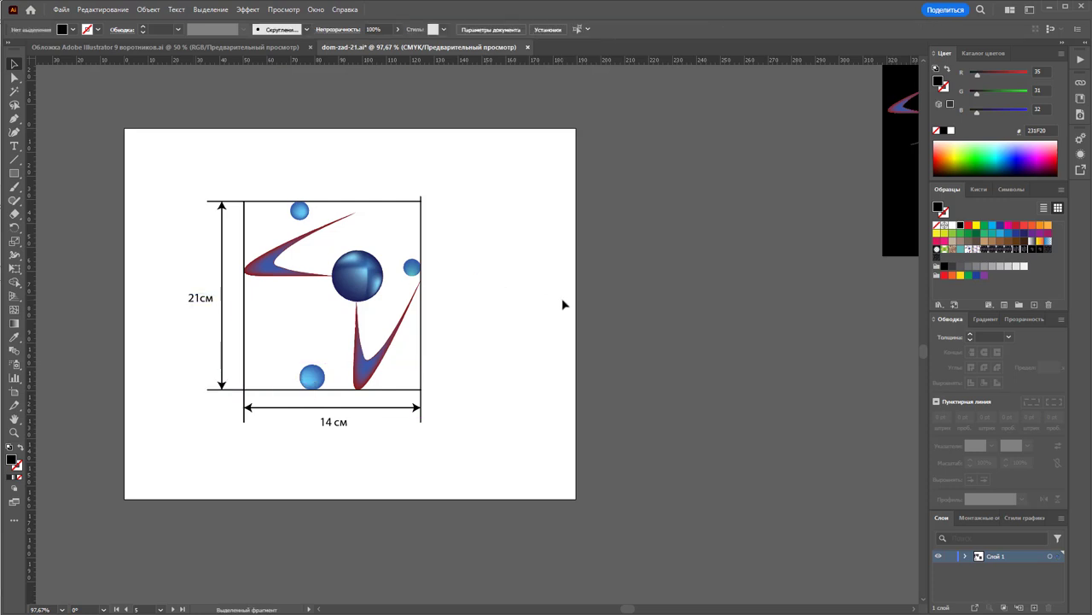
pyautogui.click(388, 407)
# Set the stroke of both dimension arrows to red ED1C24.
pyautogui.keyDown('shift'); pyautogui.click(222, 313); pyautogui.keyUp('shift')
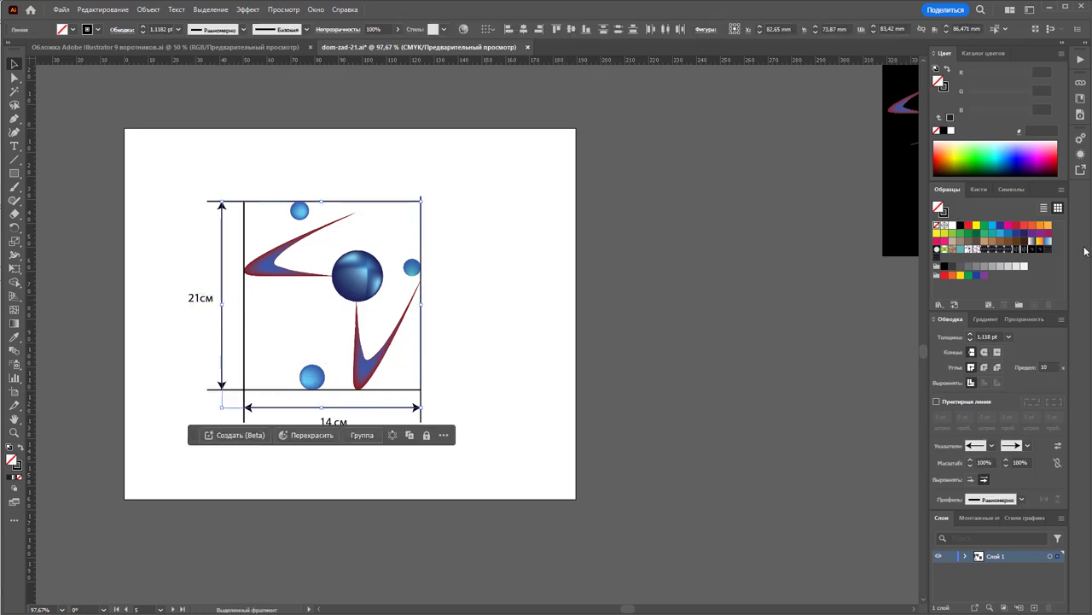
pyautogui.click(17, 466)
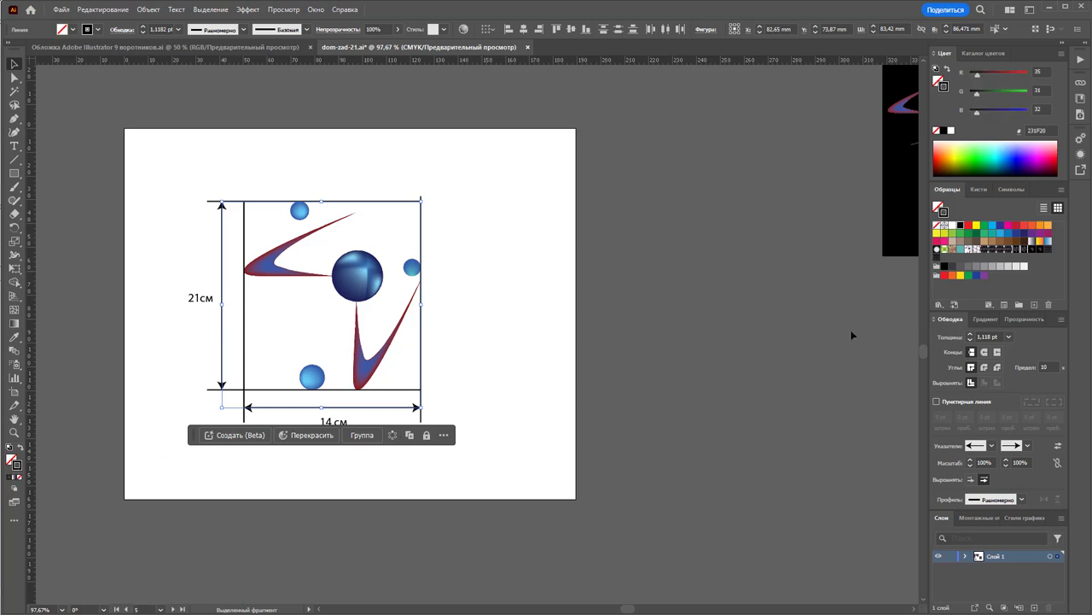
pyautogui.click(968, 225)
pyautogui.click(509, 215)
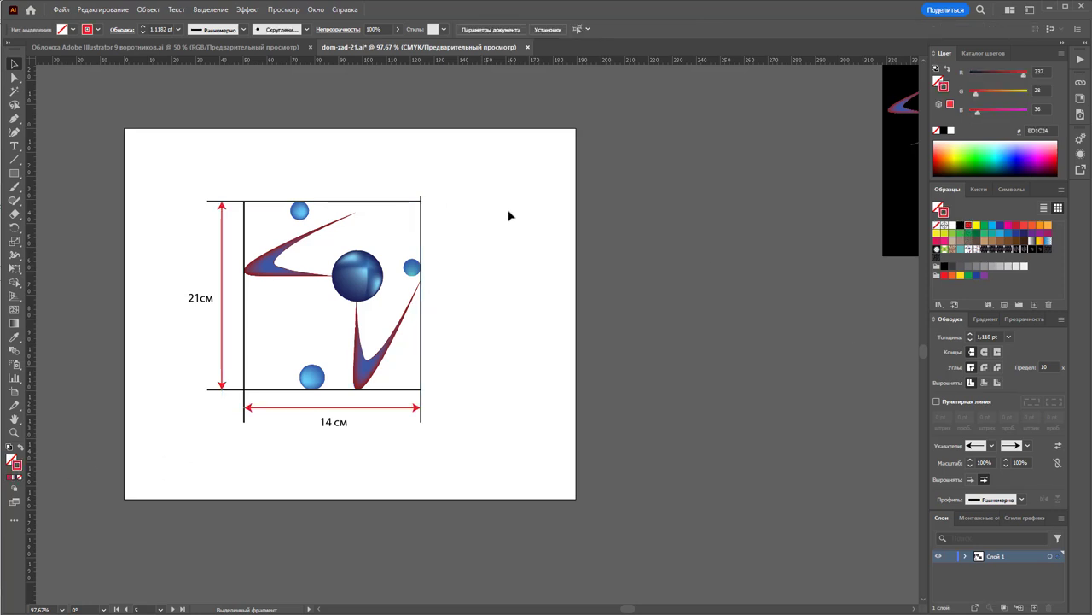
# Marquee-select all the motif artwork inside the dimension frame.
pyautogui.click(423, 206)
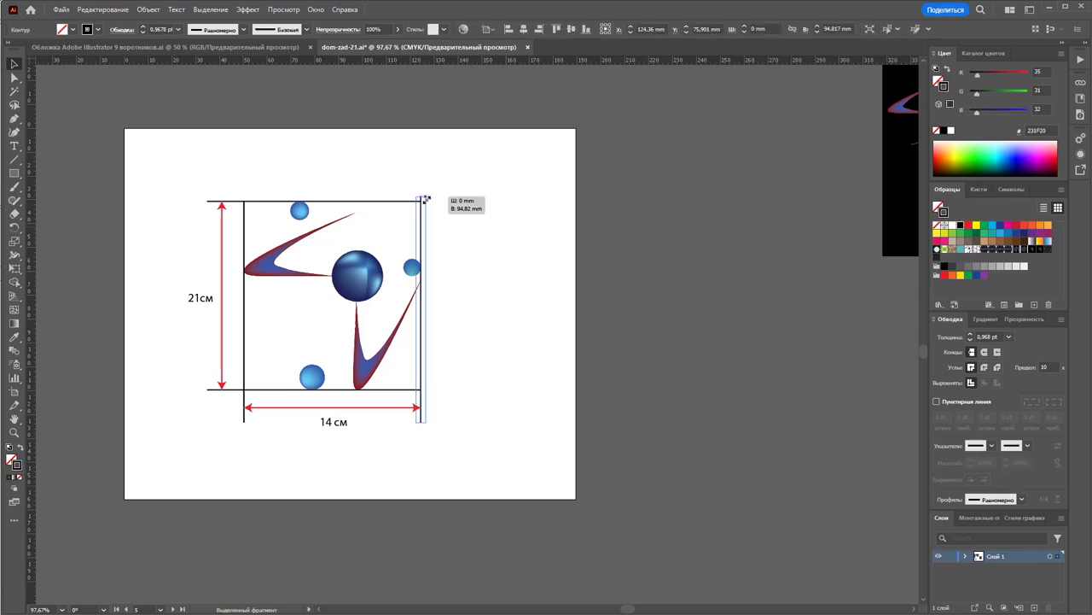
pyautogui.click(491, 243)
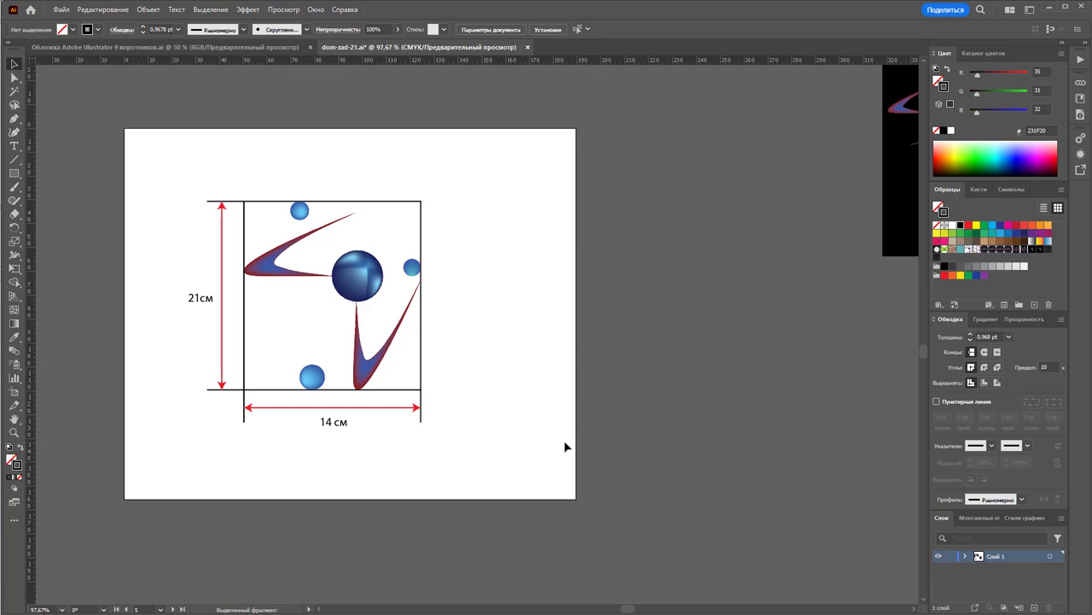
pyautogui.moveTo(409, 391)
pyautogui.mouseDown()
pyautogui.moveTo(313, 229)
pyautogui.moveTo(681, 220)
pyautogui.mouseUp()
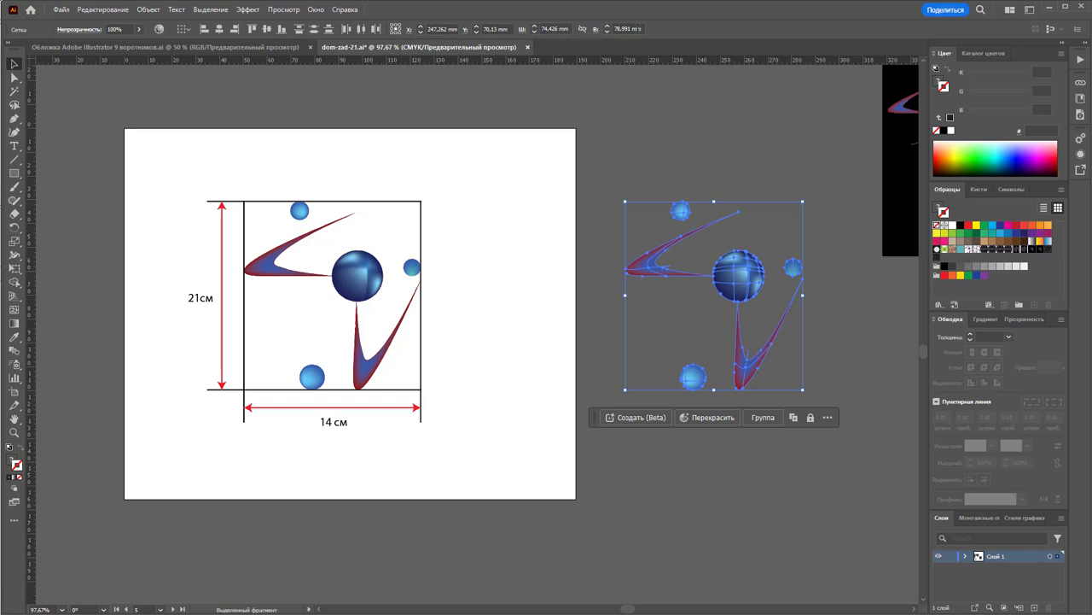
# Scale the motif copy proportionally to 210 mm height with width and height linked.
pyautogui.click(629, 28)
pyautogui.write('210')
pyautogui.press('Return')
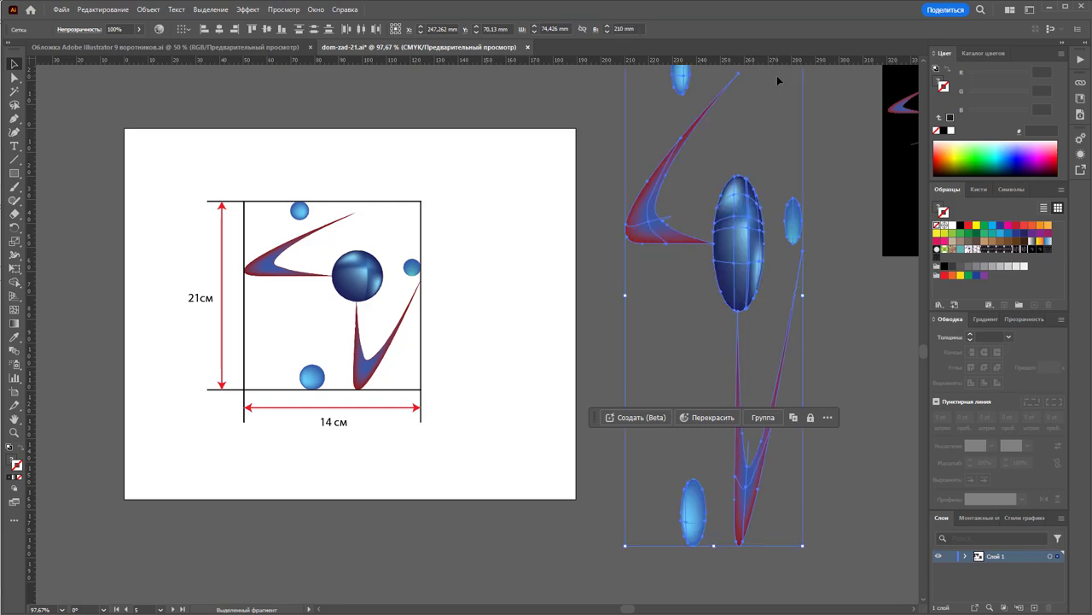
pyautogui.hotkey('ctrl', 'z')
pyautogui.click(583, 28)
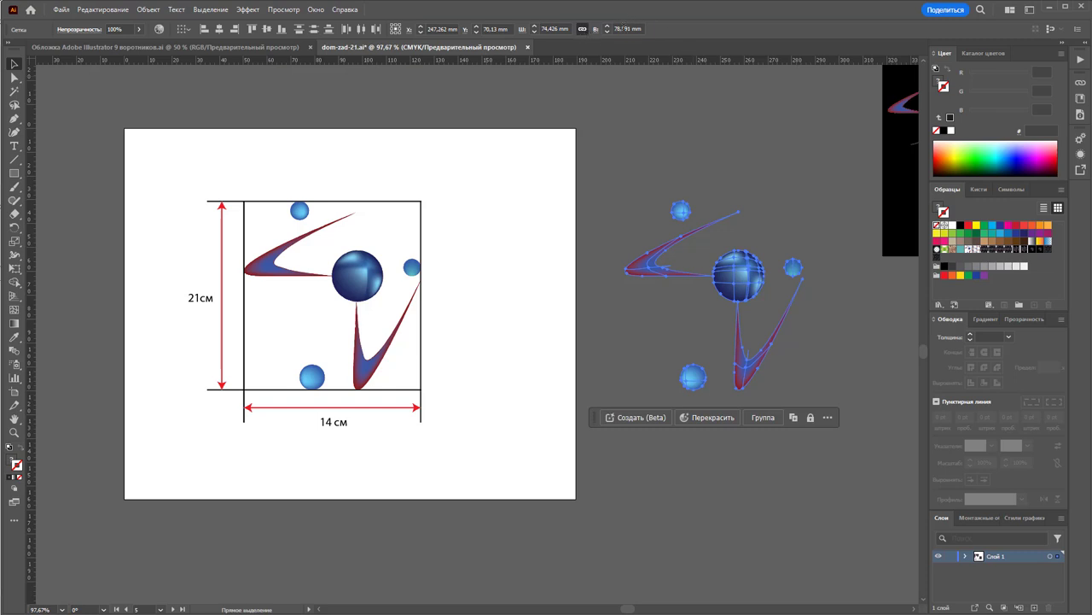
pyautogui.click(629, 28)
pyautogui.write('210')
pyautogui.press('Return')
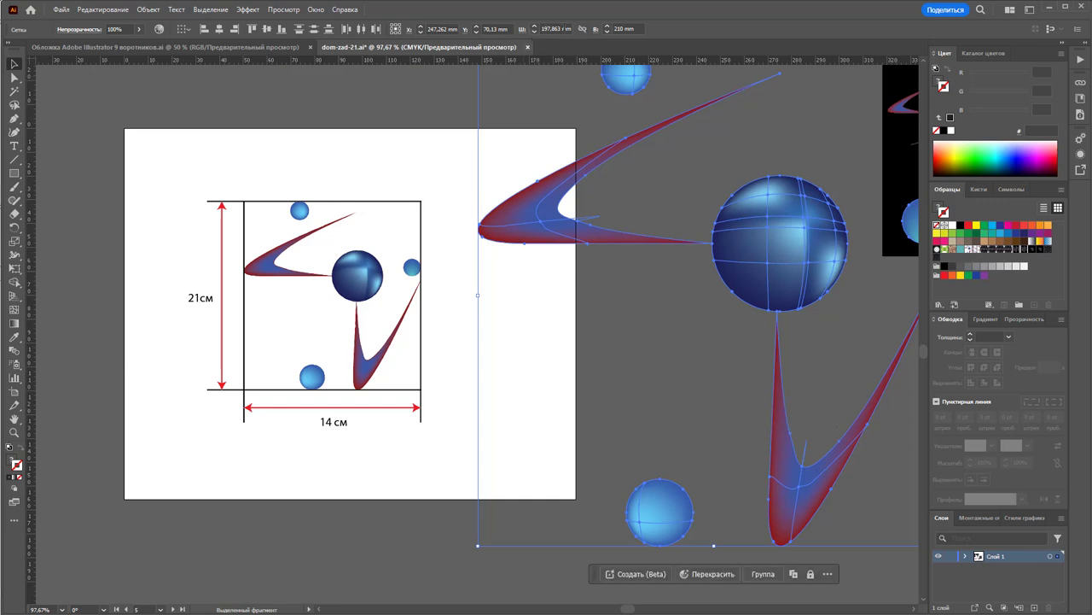
# Enter 14 as the copy's width, then move the motif below the black artboard.
pyautogui.click(562, 29)
pyautogui.write('140')
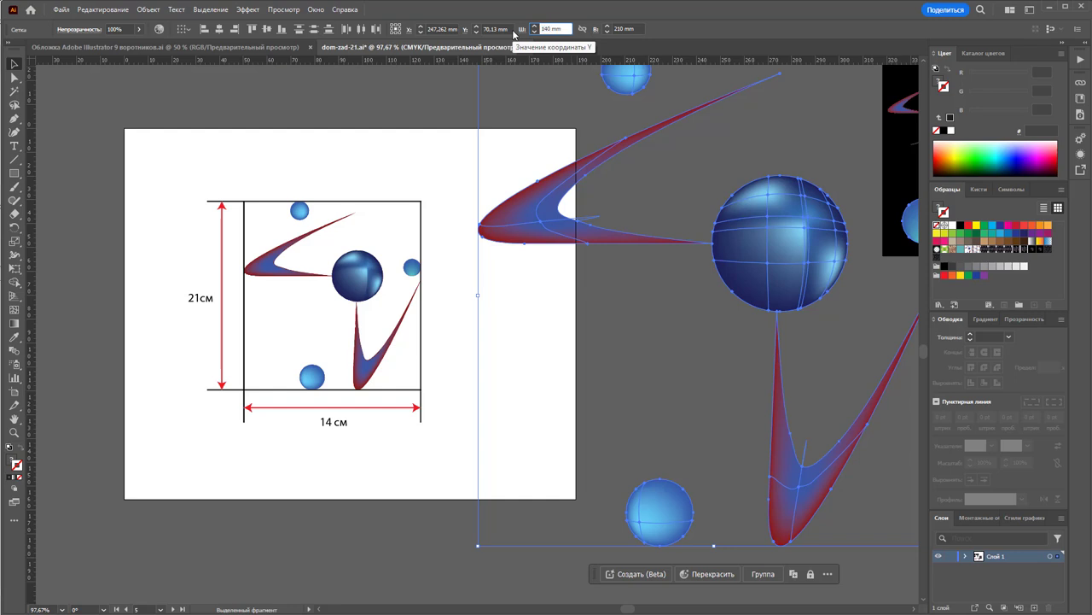
pyautogui.press('Return')
pyautogui.press('z')
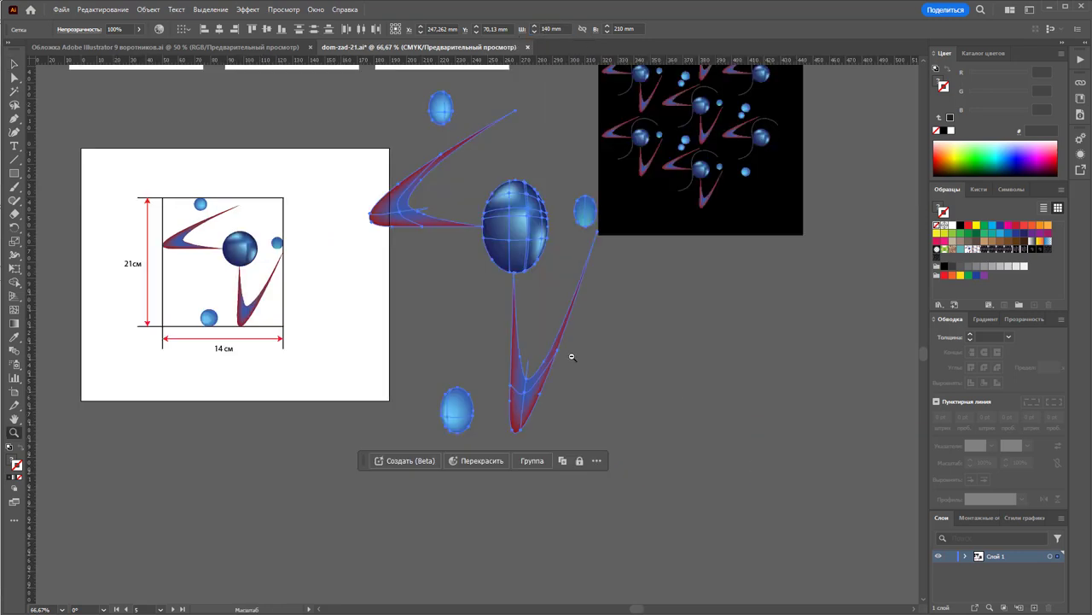
pyautogui.moveTo(98, 224); pyautogui.dragTo(12, 101)
pyautogui.click(14, 64)
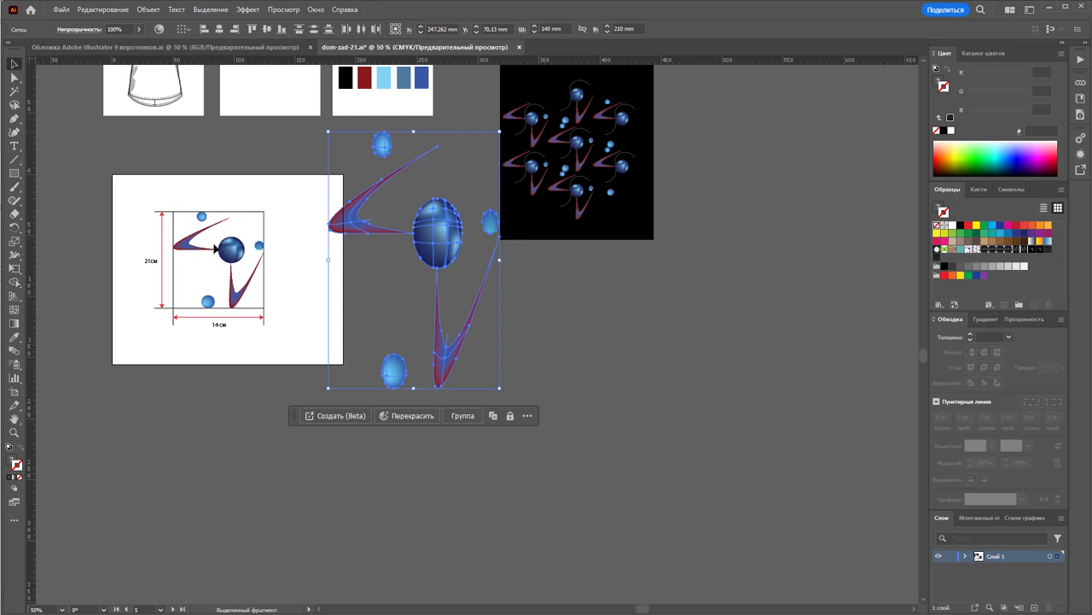
pyautogui.moveTo(439, 238)
pyautogui.mouseDown()
pyautogui.moveTo(506, 410)
pyautogui.moveTo(437, 232)
pyautogui.moveTo(557, 386)
pyautogui.mouseUp()
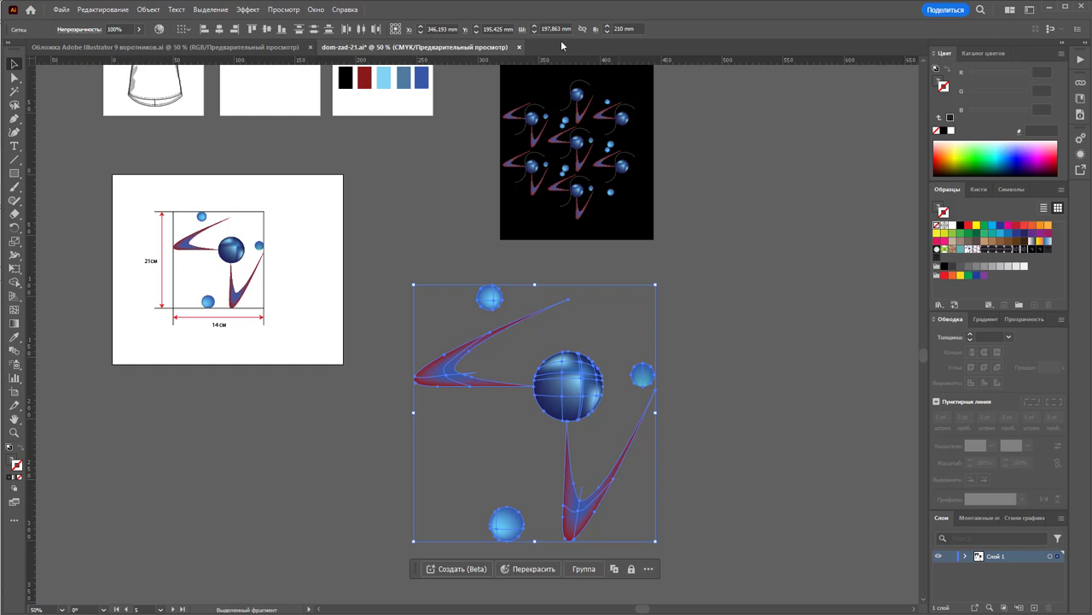
# Retype the width label's 14 as 19.7, then zoom back out to the whole layout.
pyautogui.click(220, 325)
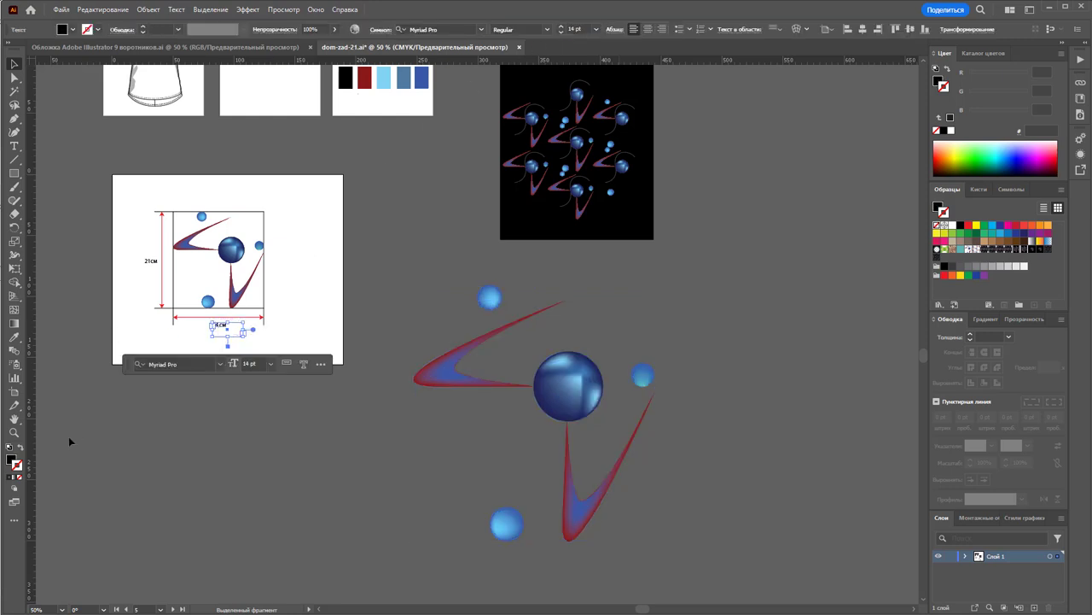
pyautogui.click(12, 436)
pyautogui.moveTo(232, 327); pyautogui.dragTo(347, 336)
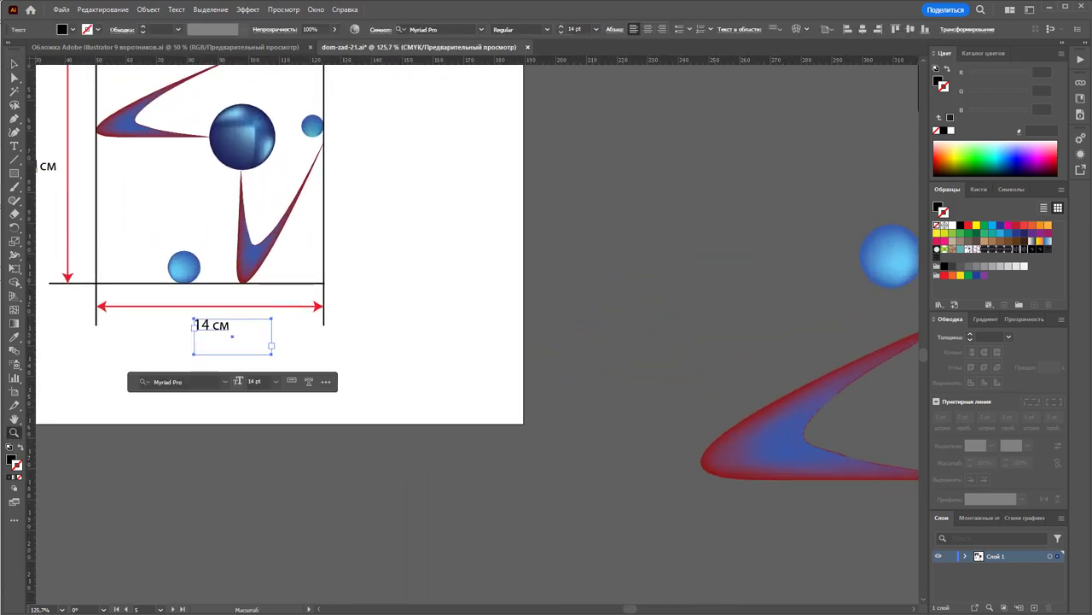
pyautogui.click(14, 147)
pyautogui.doubleClick(209, 325)
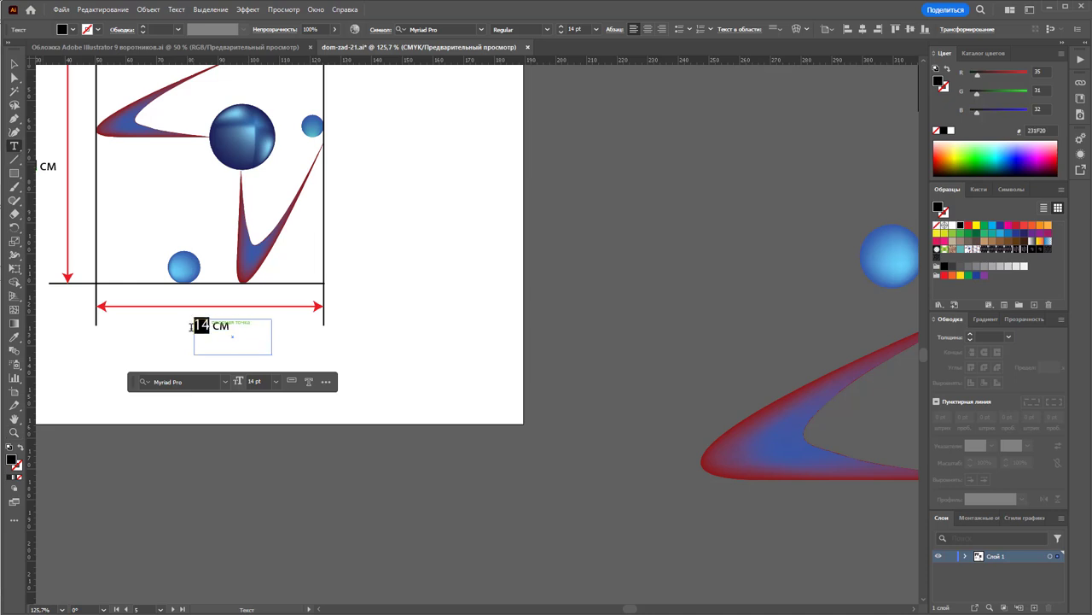
pyautogui.write('19.7')
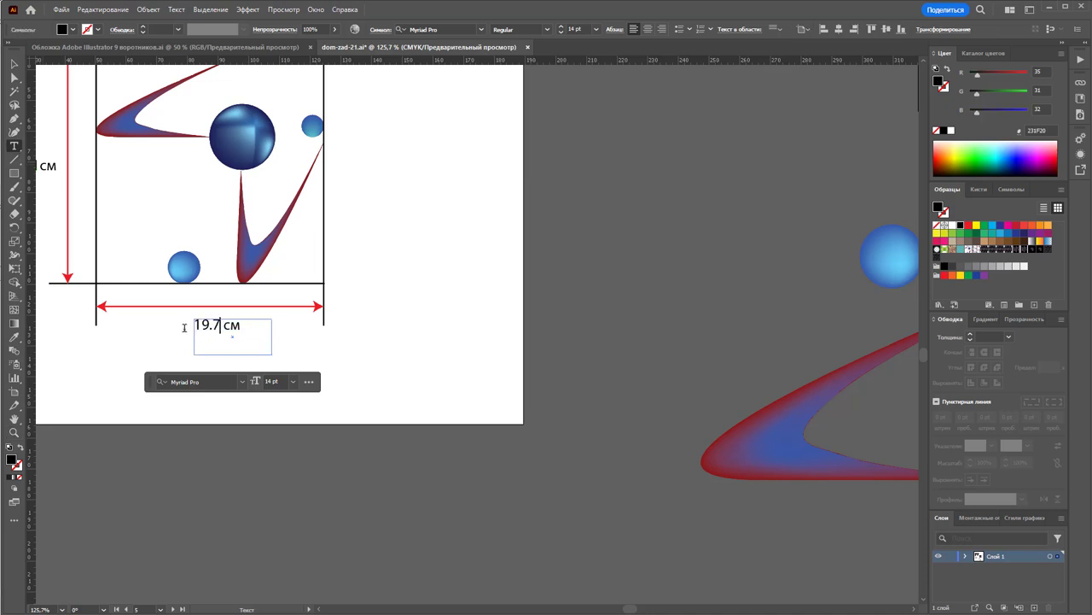
pyautogui.click(14, 64)
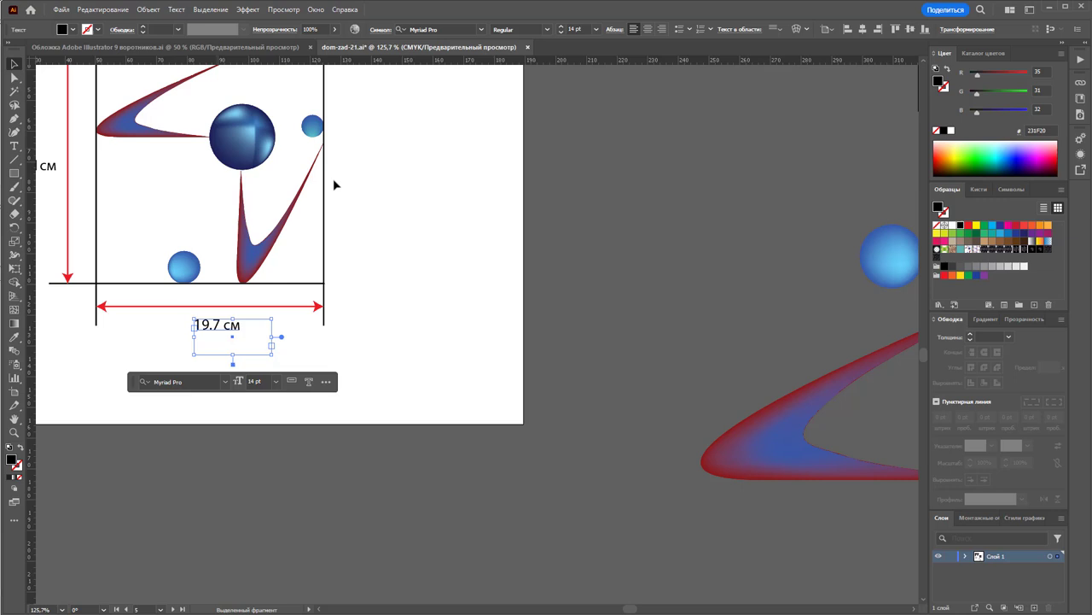
pyautogui.click(607, 222)
pyautogui.press('z')
pyautogui.keyDown('alt'); pyautogui.click(870, 434); pyautogui.keyUp('alt')
pyautogui.keyDown('alt'); pyautogui.click(740, 415); pyautogui.keyUp('alt')
# Select the enlarged motif copy, check the Window menu, and open Edit > Preferences.
pyautogui.keyDown('alt'); pyautogui.click(383, 368); pyautogui.keyUp('alt')
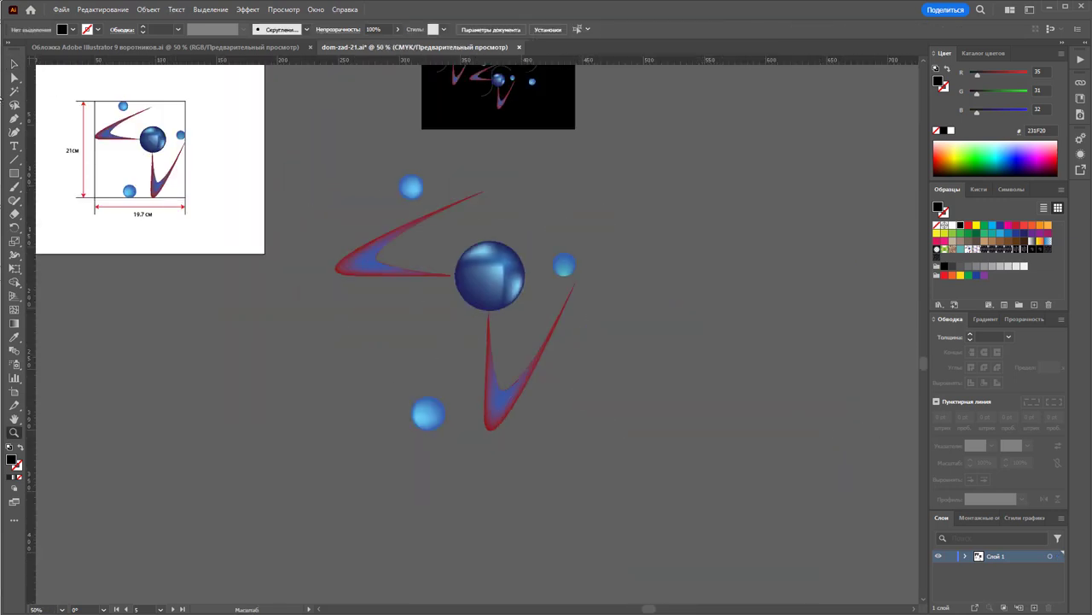
pyautogui.press('v')
pyautogui.moveTo(610, 481); pyautogui.dragTo(517, 187)
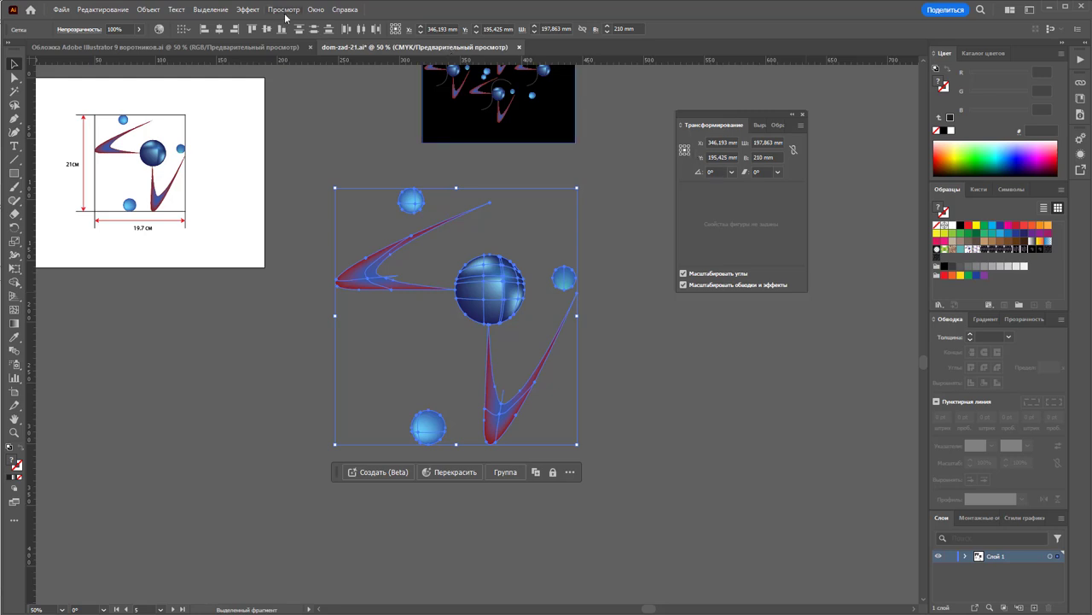
pyautogui.click(316, 10)
pyautogui.click(374, 595)
pyautogui.click(744, 462)
pyautogui.hotkey('ctrl', 'a')
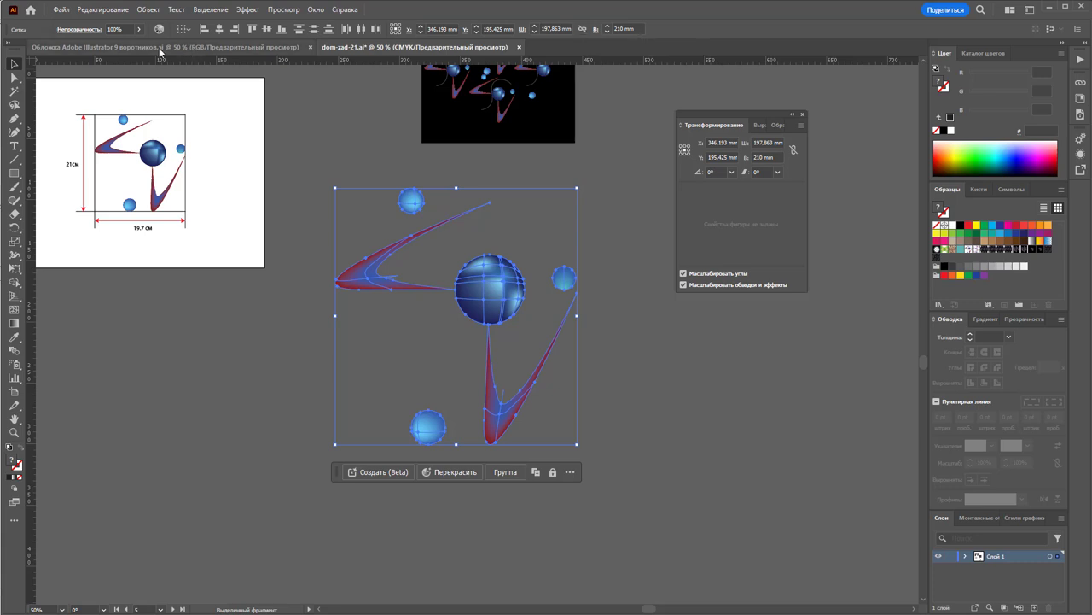
pyautogui.click(61, 9)
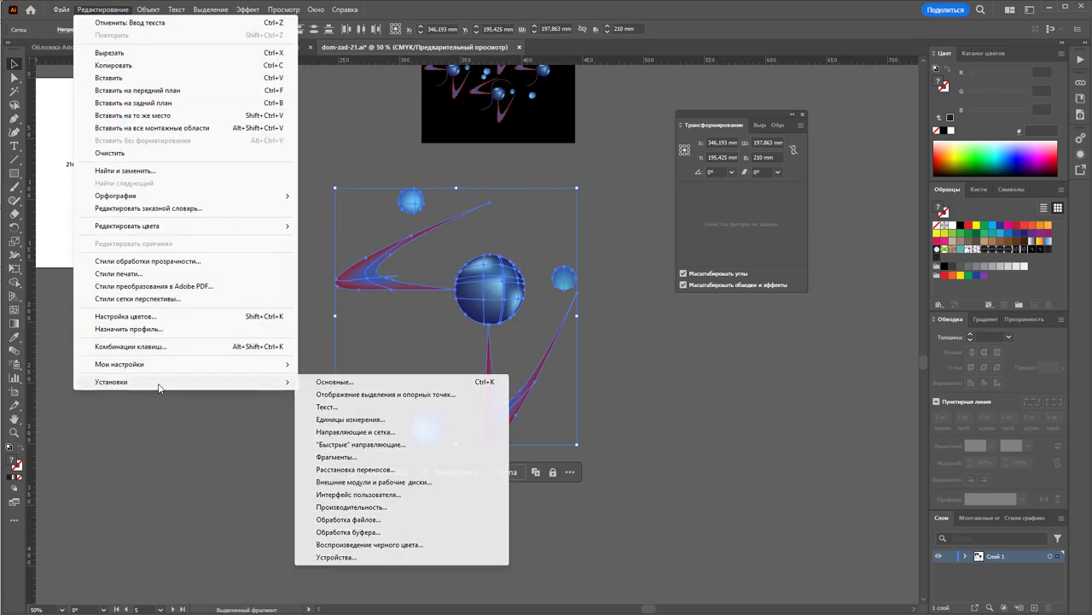
pyautogui.moveTo(111, 382)
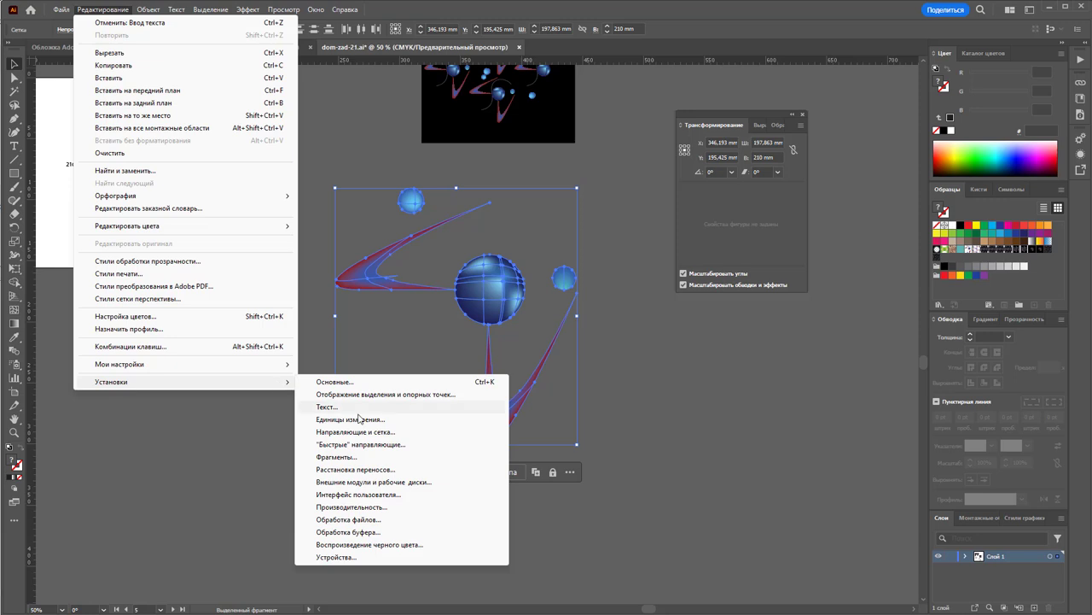
pyautogui.click(351, 419)
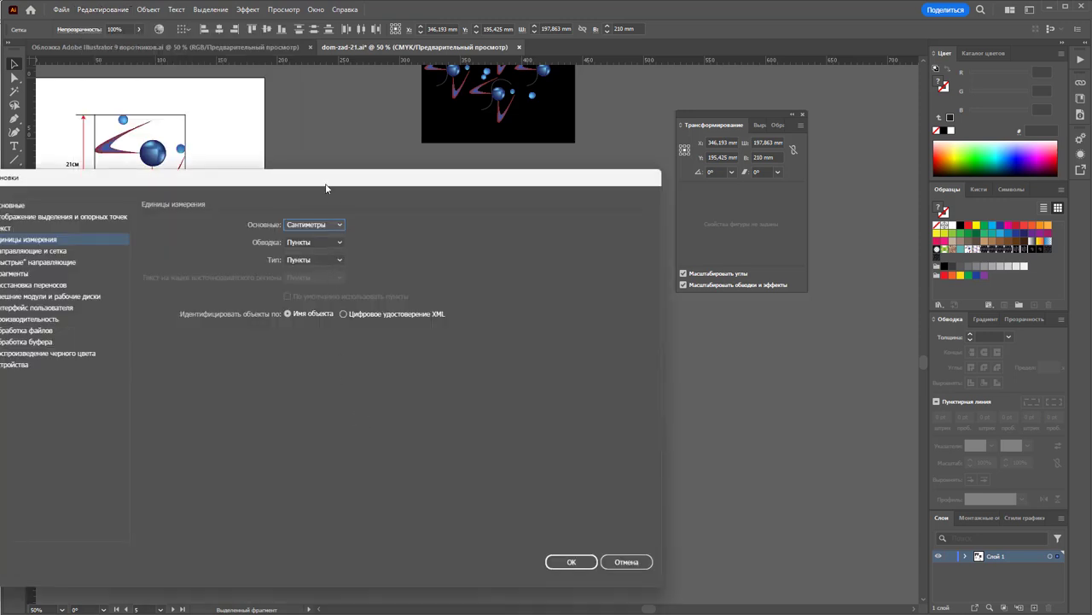
pyautogui.moveTo(326, 183); pyautogui.dragTo(393, 185)
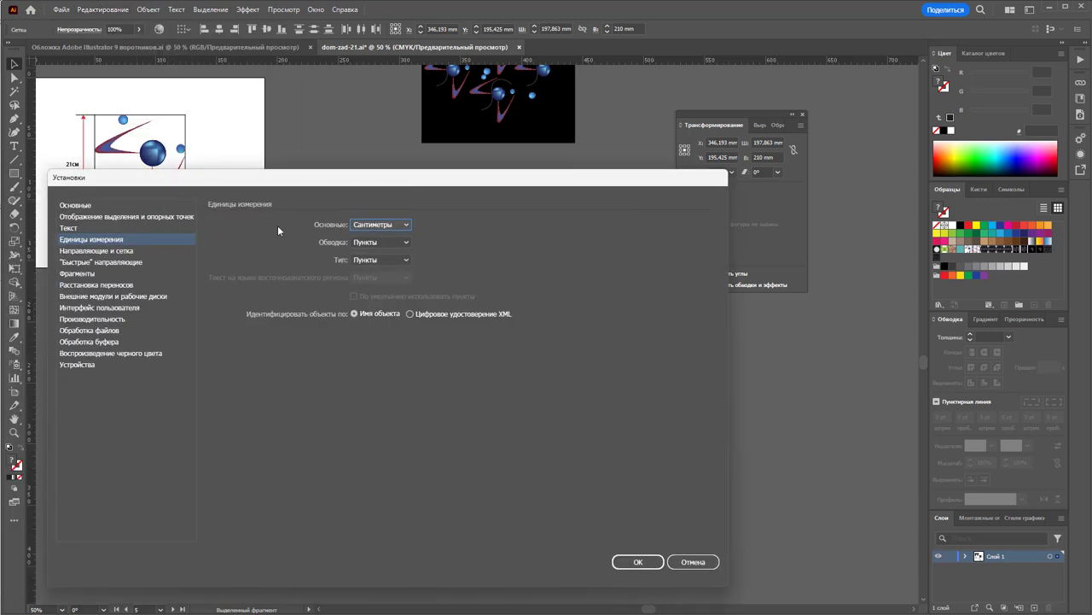
pyautogui.click(694, 562)
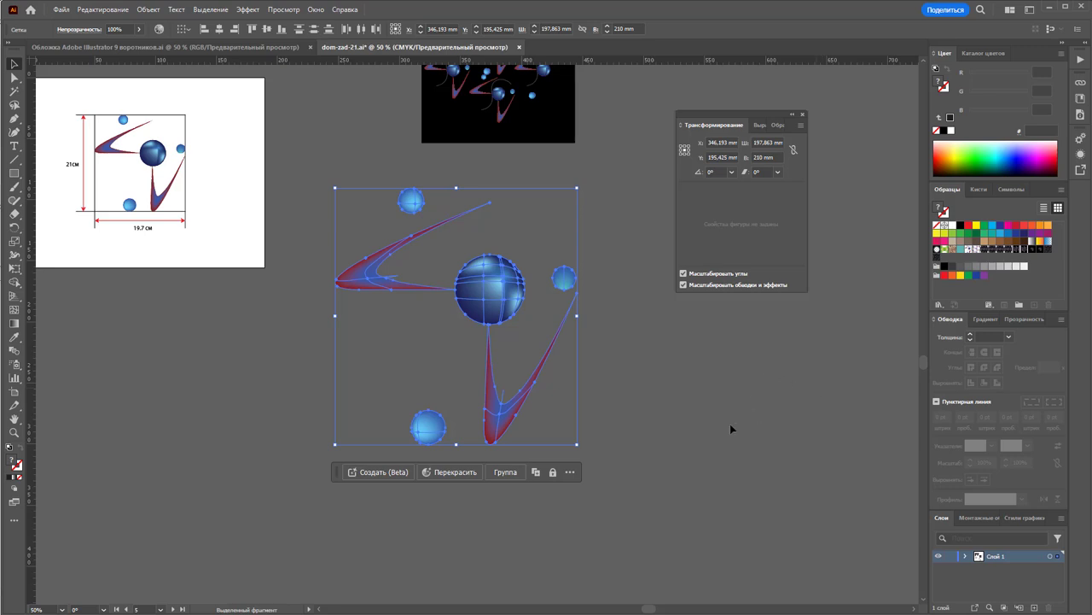
# Draw a new artboard around the motif and fit its left, top and bottom edges (~210 mm tall).
pyautogui.click(13, 391)
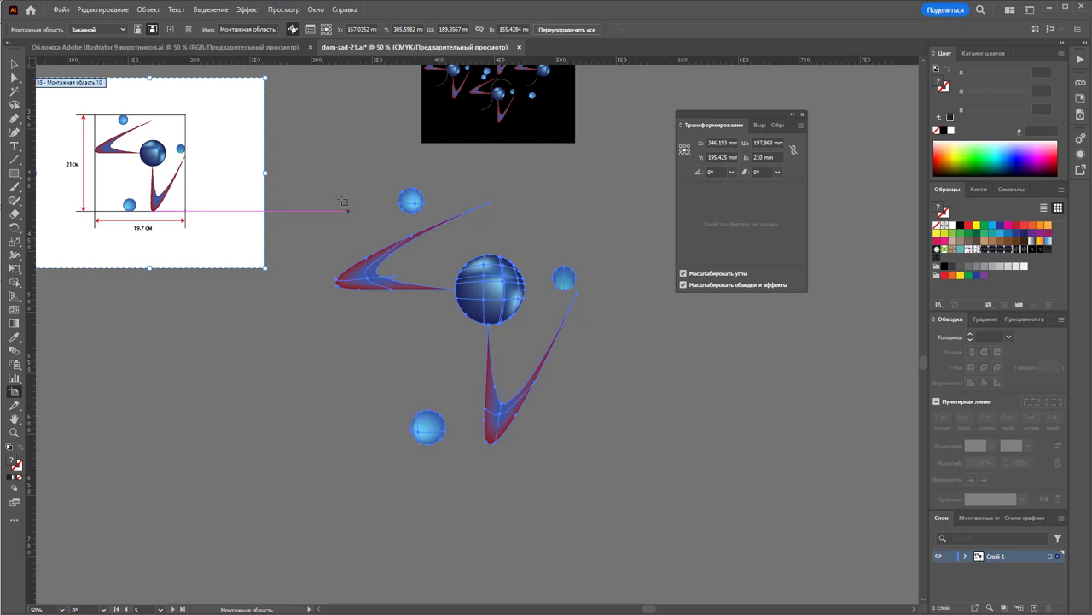
pyautogui.moveTo(318, 181)
pyautogui.mouseDown()
pyautogui.moveTo(589, 476)
pyautogui.moveTo(580, 441)
pyautogui.mouseUp()
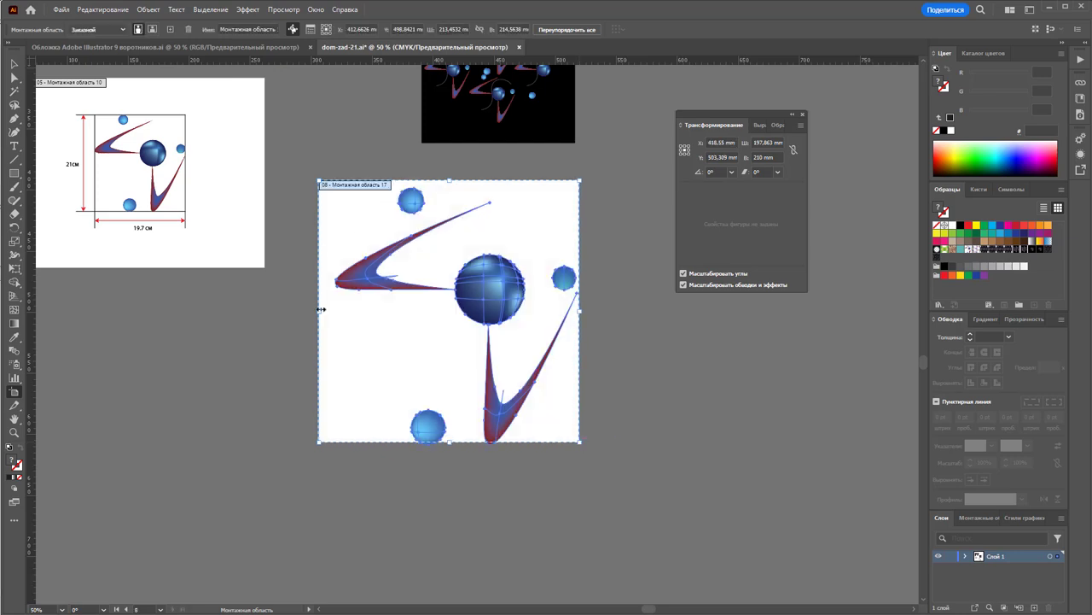
pyautogui.moveTo(321, 309); pyautogui.dragTo(335, 309)
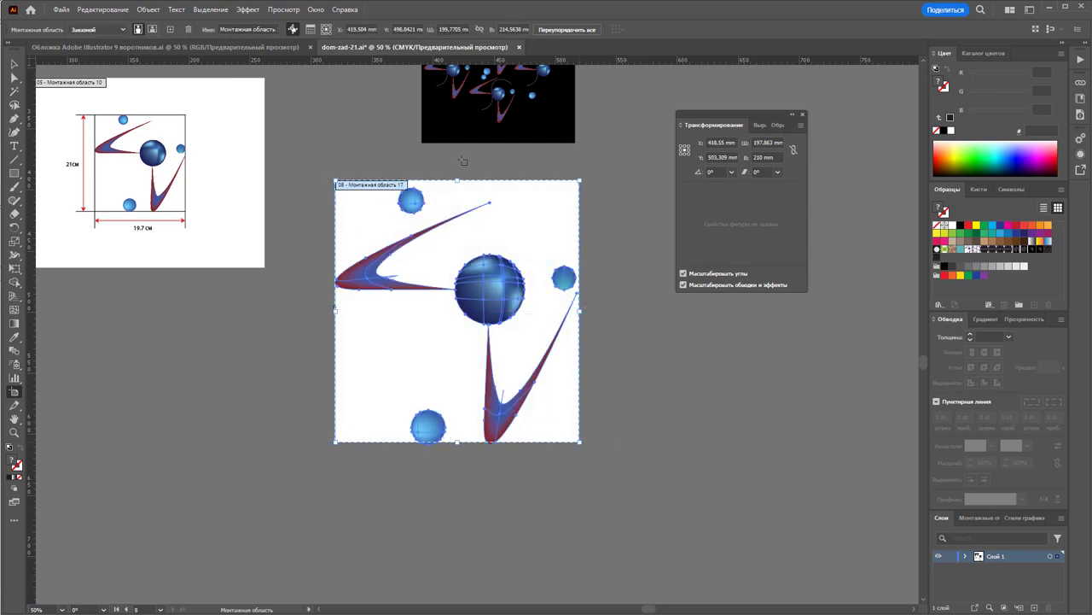
pyautogui.moveTo(458, 180); pyautogui.dragTo(458, 187)
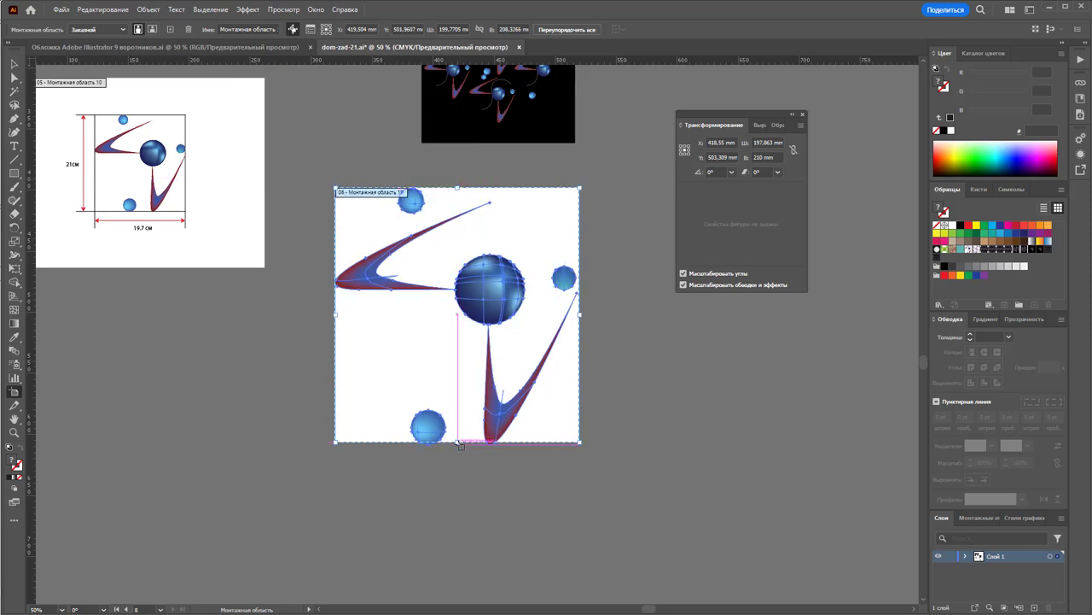
pyautogui.moveTo(459, 443); pyautogui.dragTo(459, 445)
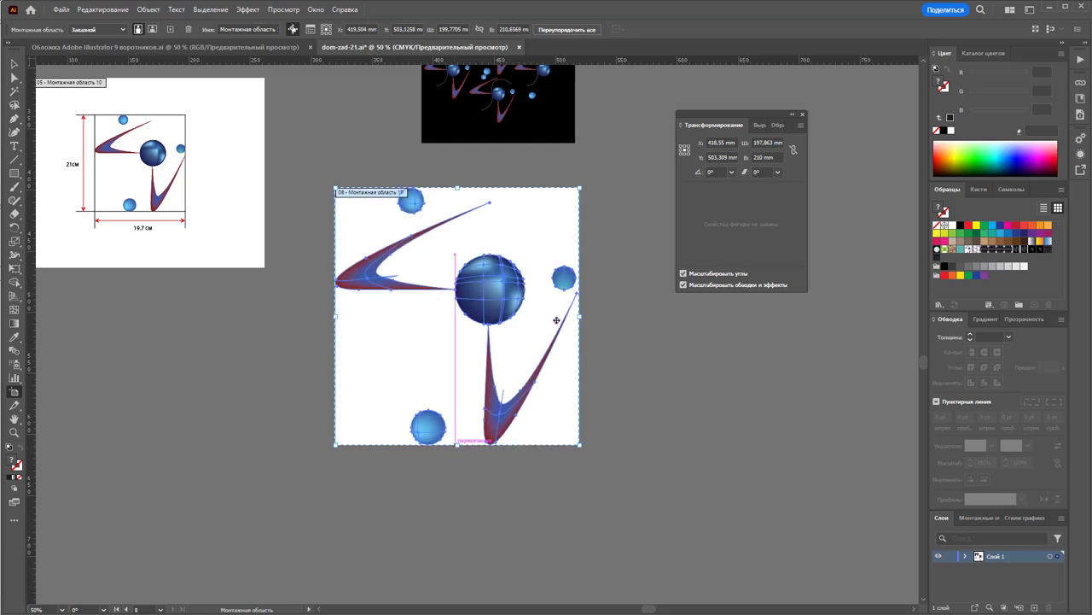
# Zoom in and trim the new artboard's right edge to the motif (about 199 mm wide).
pyautogui.press('z')
pyautogui.click(492, 334)
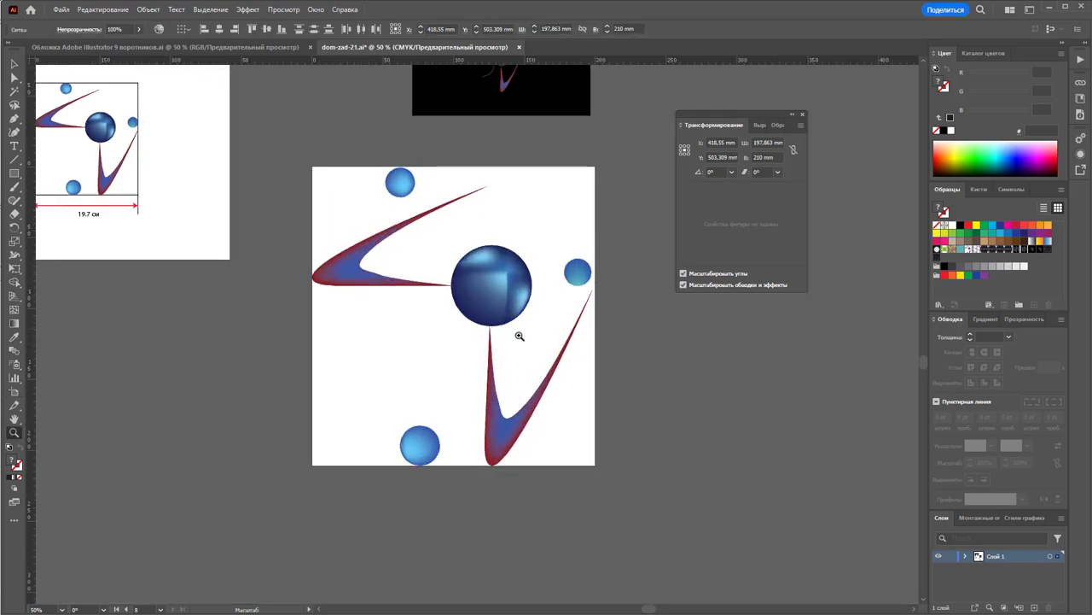
pyautogui.moveTo(519, 336)
pyautogui.mouseDown()
pyautogui.moveTo(624, 365)
pyautogui.moveTo(600, 356)
pyautogui.mouseUp()
pyautogui.hotkey('ctrl', 'a')
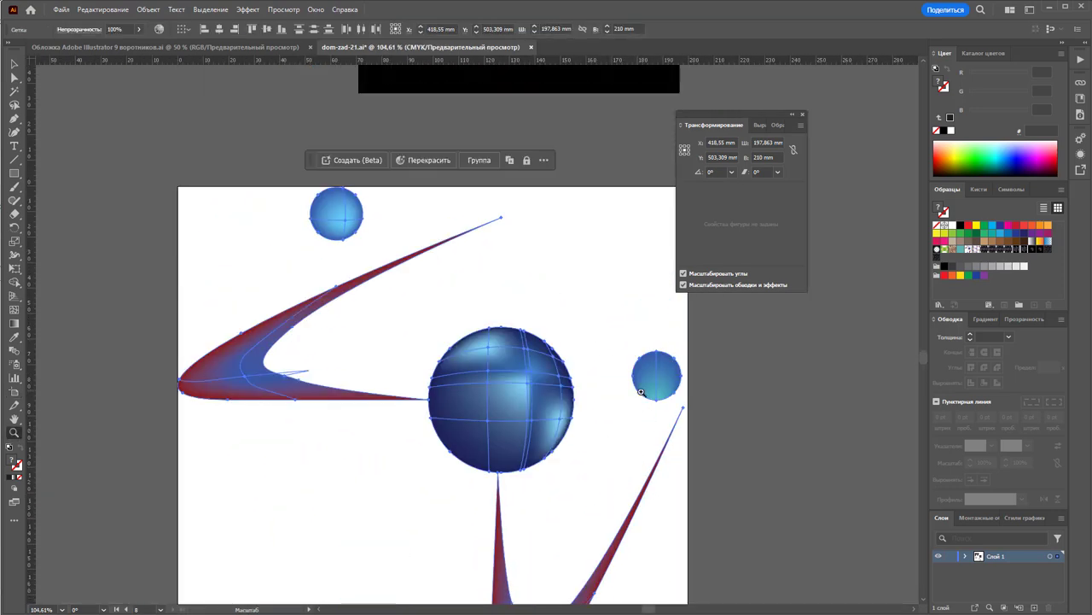
pyautogui.hotkey('shift', 'o')
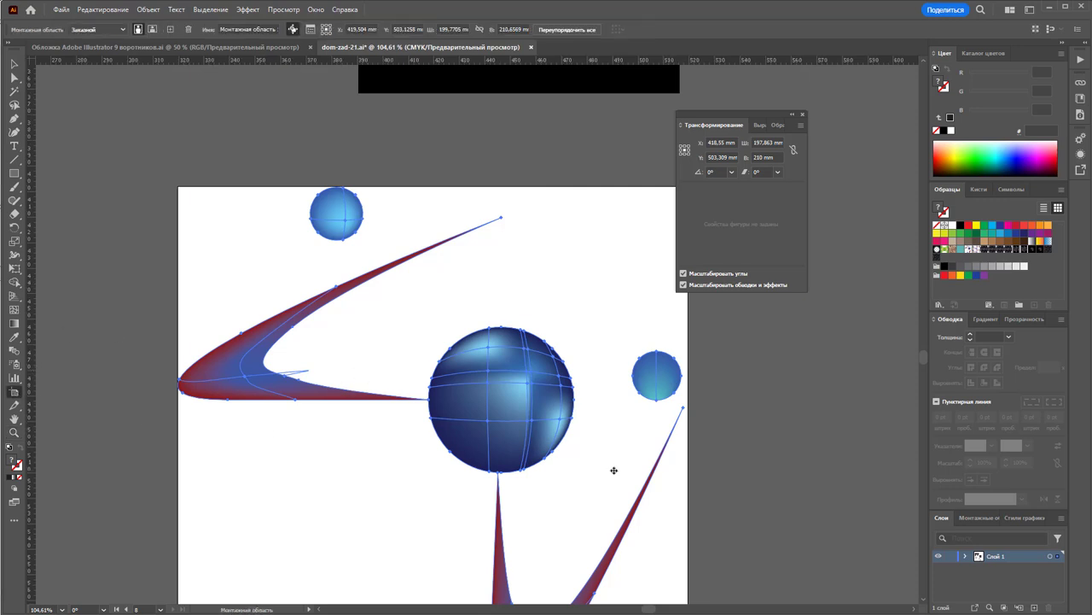
pyautogui.click(614, 471)
pyautogui.moveTo(686, 458); pyautogui.dragTo(685, 458)
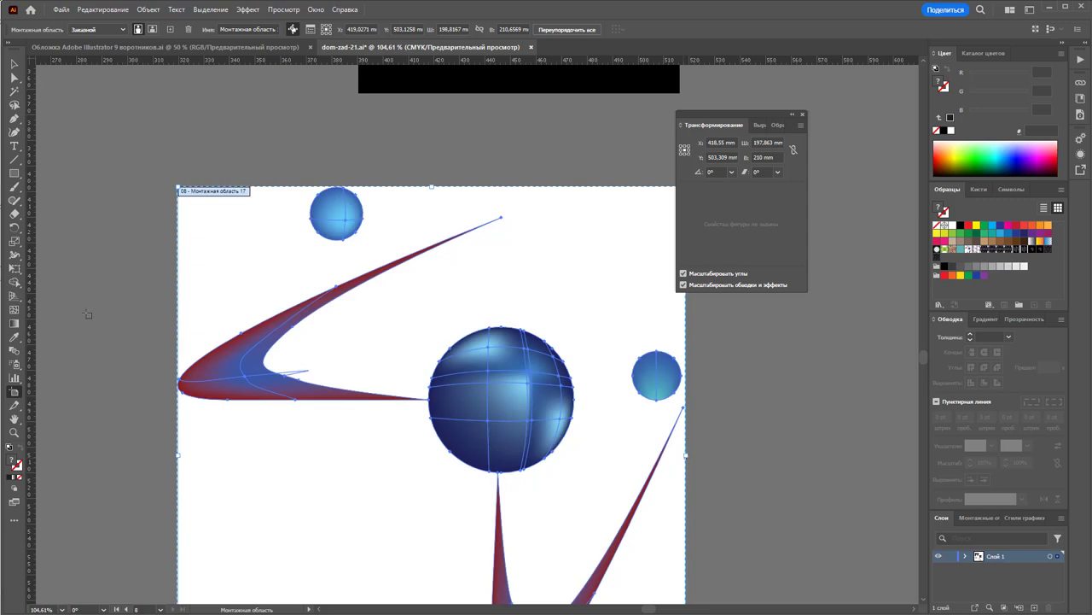
# Deselect everything, move the Transform panel aside, and zoom out to the other artboards.
pyautogui.click(14, 64)
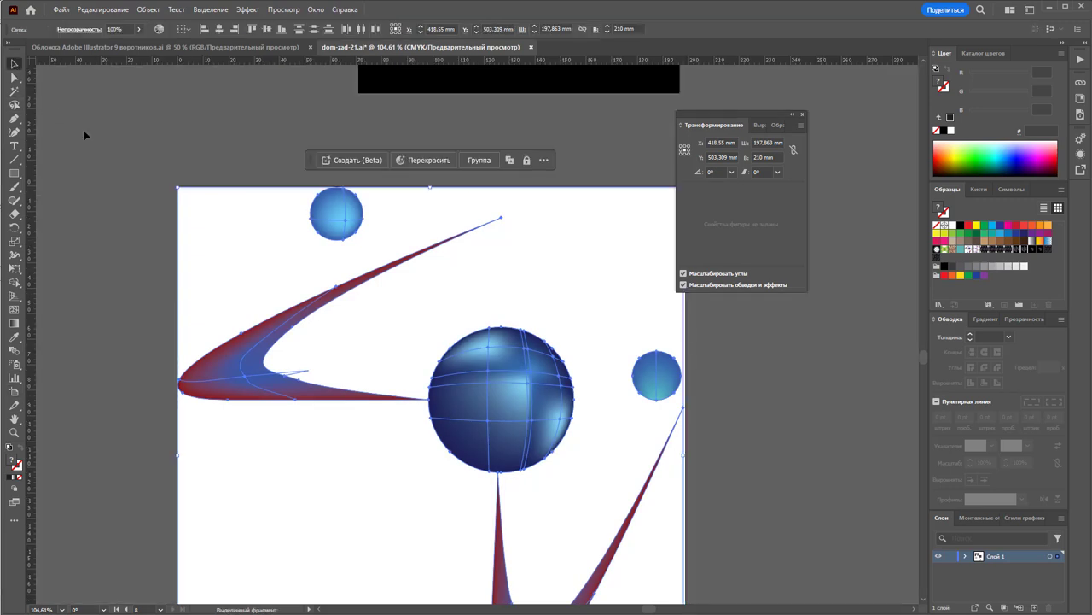
pyautogui.click(119, 159)
pyautogui.moveTo(756, 115); pyautogui.dragTo(808, 124)
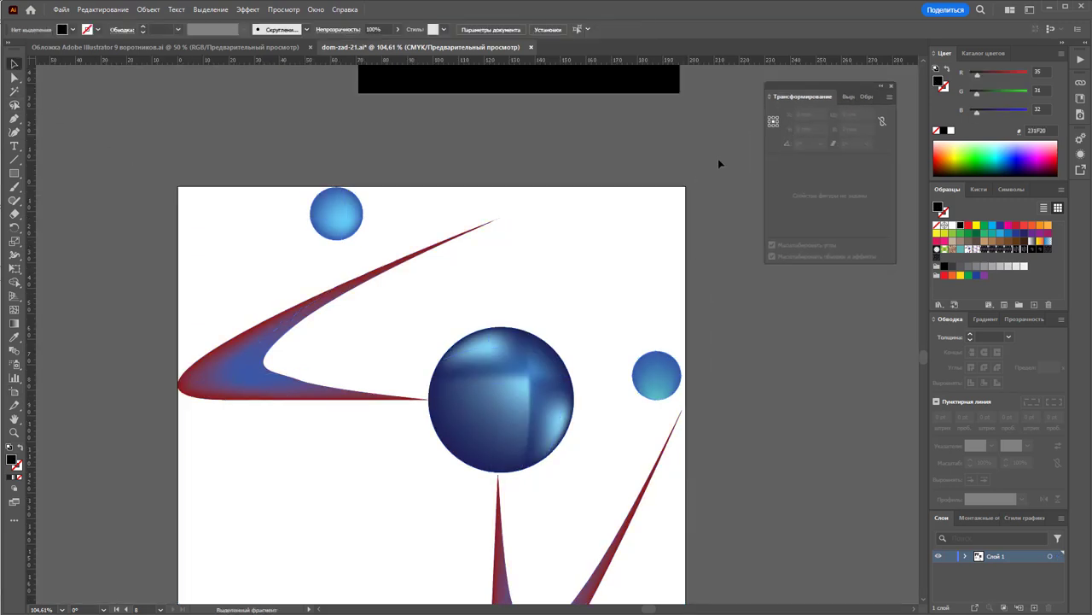
pyautogui.press('z')
pyautogui.moveTo(478, 358)
pyautogui.mouseDown()
pyautogui.moveTo(198, 234)
pyautogui.moveTo(286, 307)
pyautogui.mouseUp()
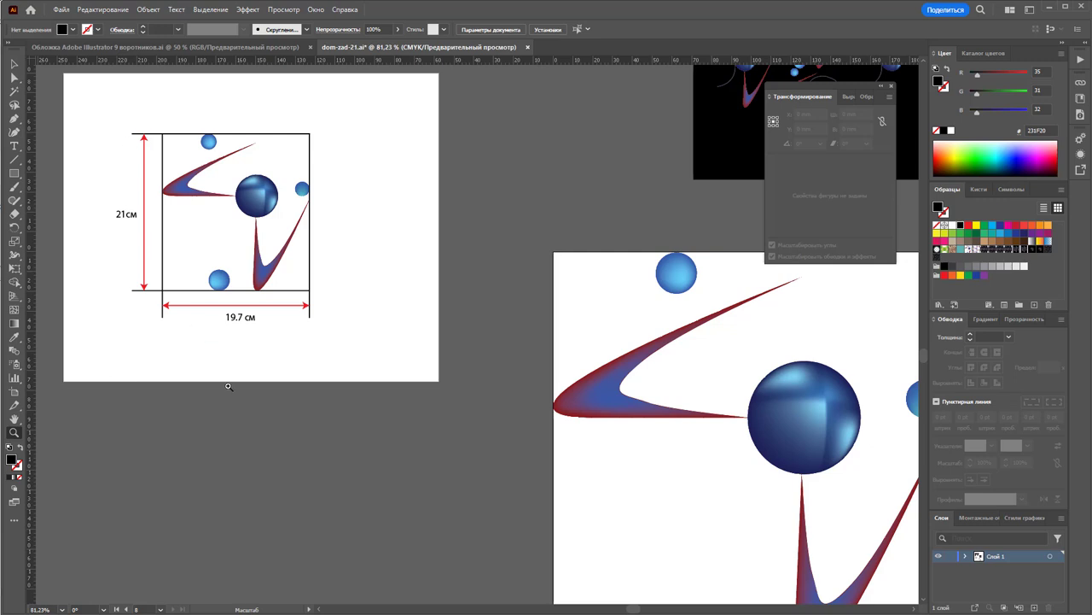
# Set up a PNG Export As with Use Artboards checked and Range limited to artboard 8.
pyautogui.hotkey('ctrl', '-')
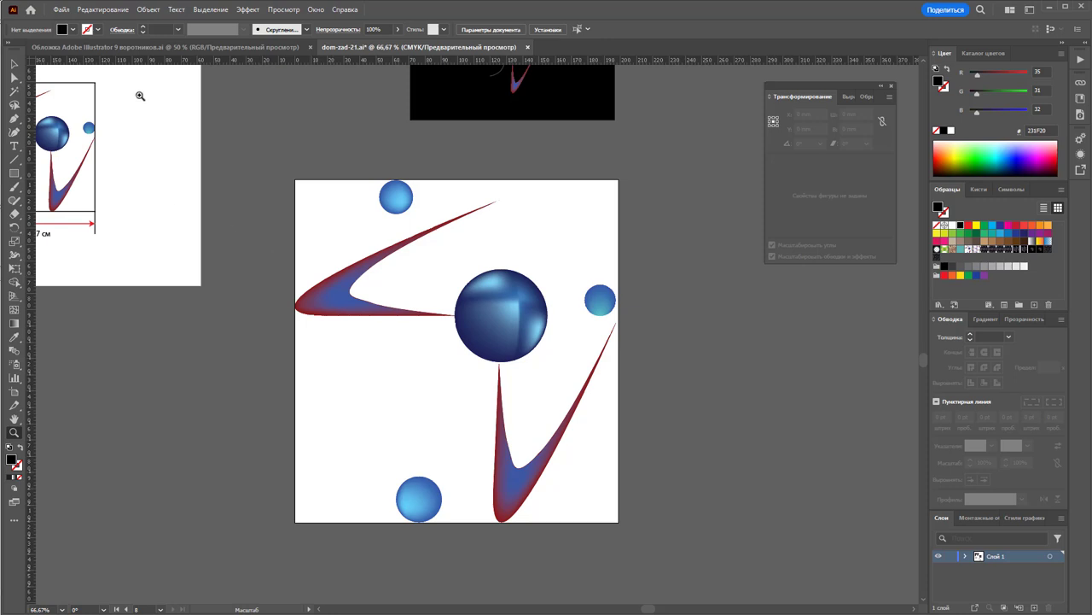
pyautogui.click(982, 517)
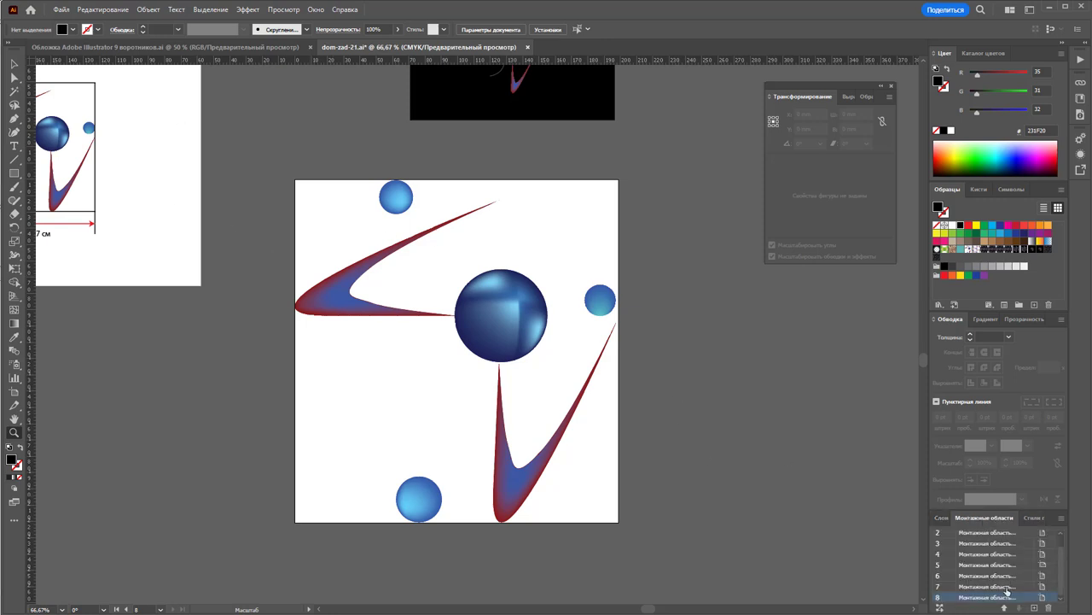
pyautogui.click(61, 10)
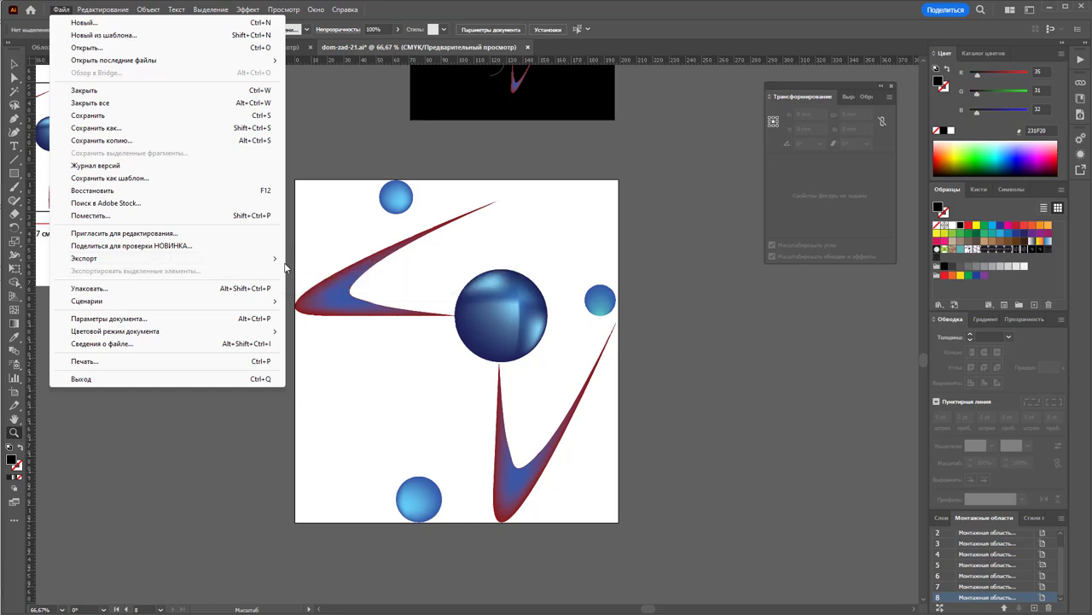
pyautogui.moveTo(128, 257)
pyautogui.click(310, 272)
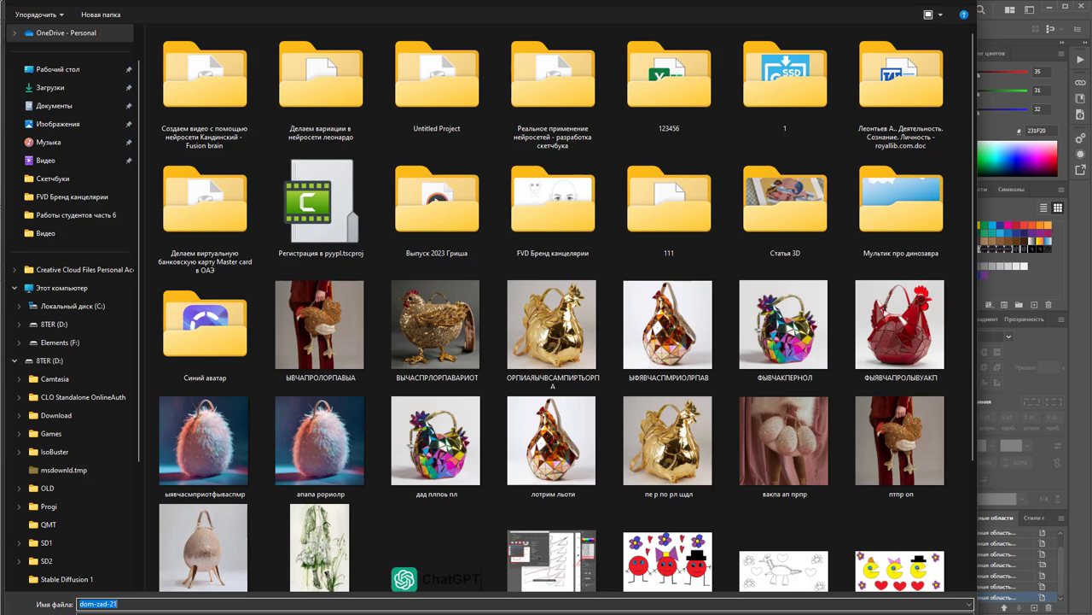
pyautogui.moveTo(803, 614); pyautogui.dragTo(802, 581)
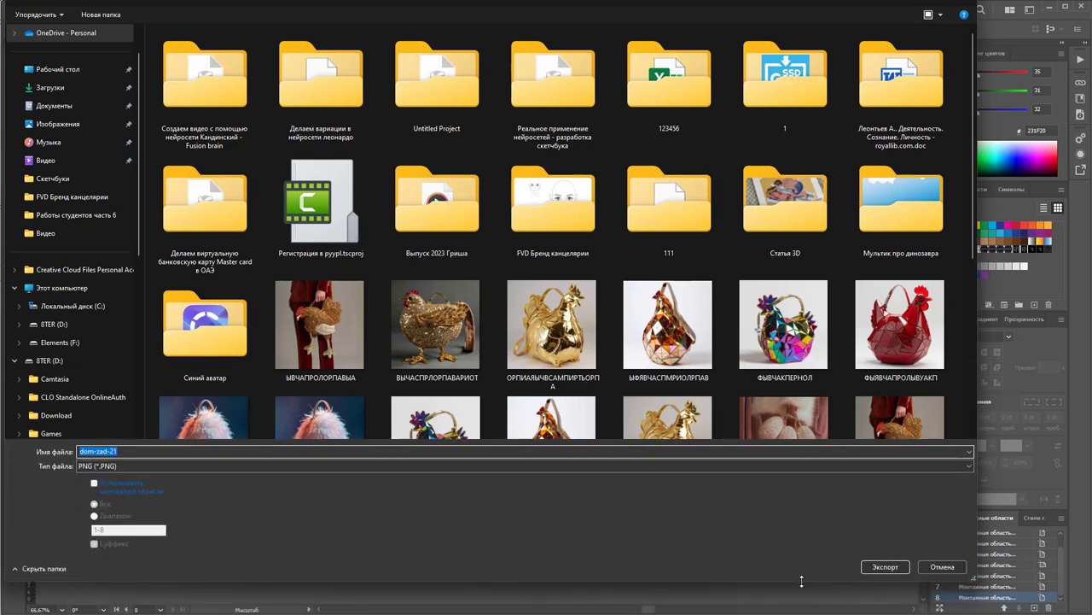
pyautogui.click(94, 483)
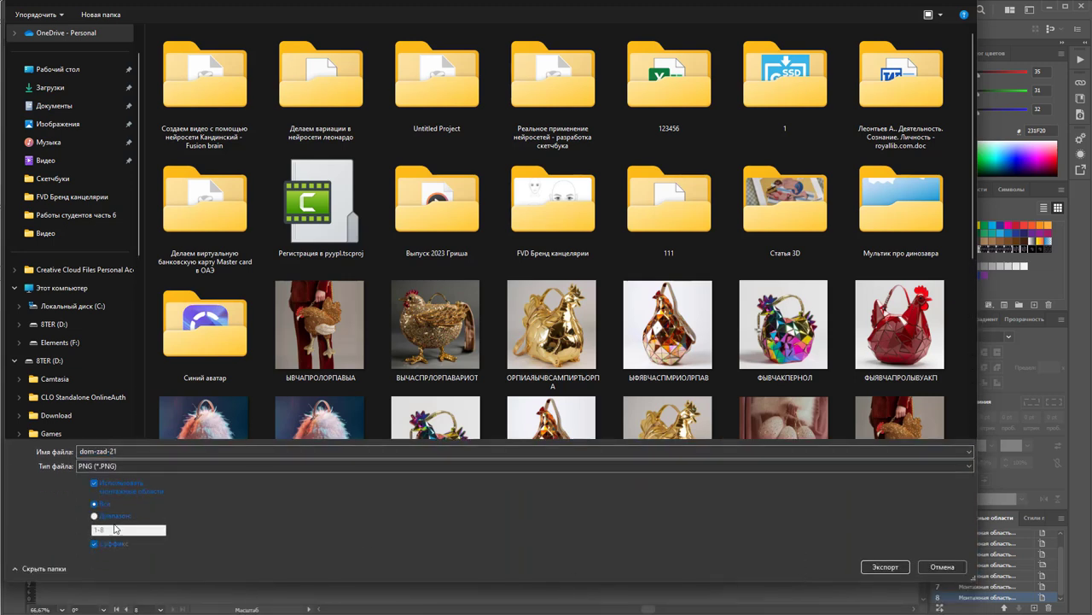
pyautogui.click(95, 515)
pyautogui.write('8')
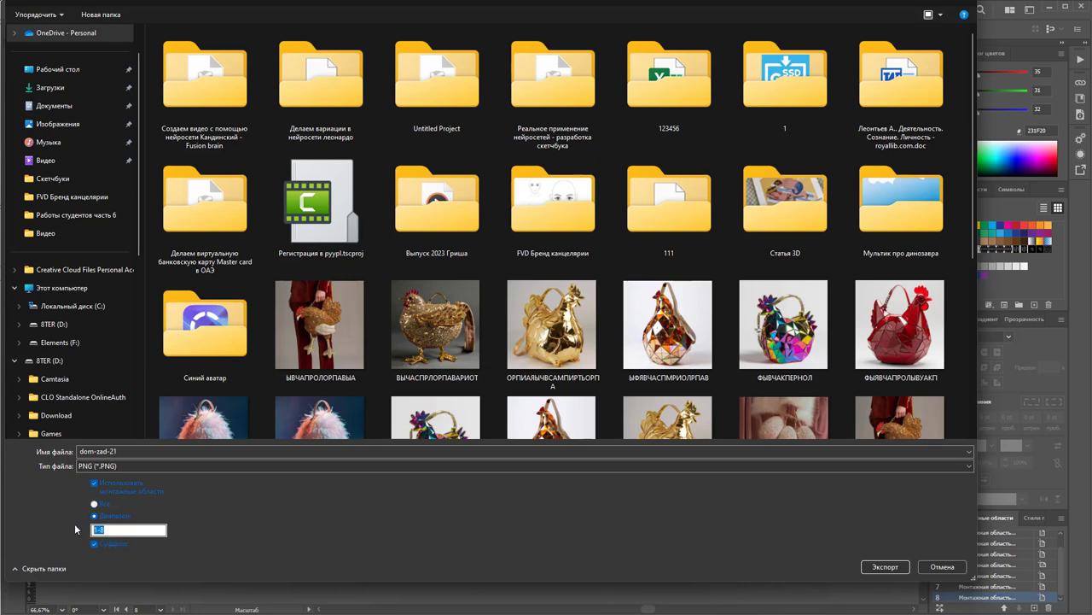
# Name the export file 'принт в реальном размере'.
pyautogui.click(146, 452)
pyautogui.write('ghby')
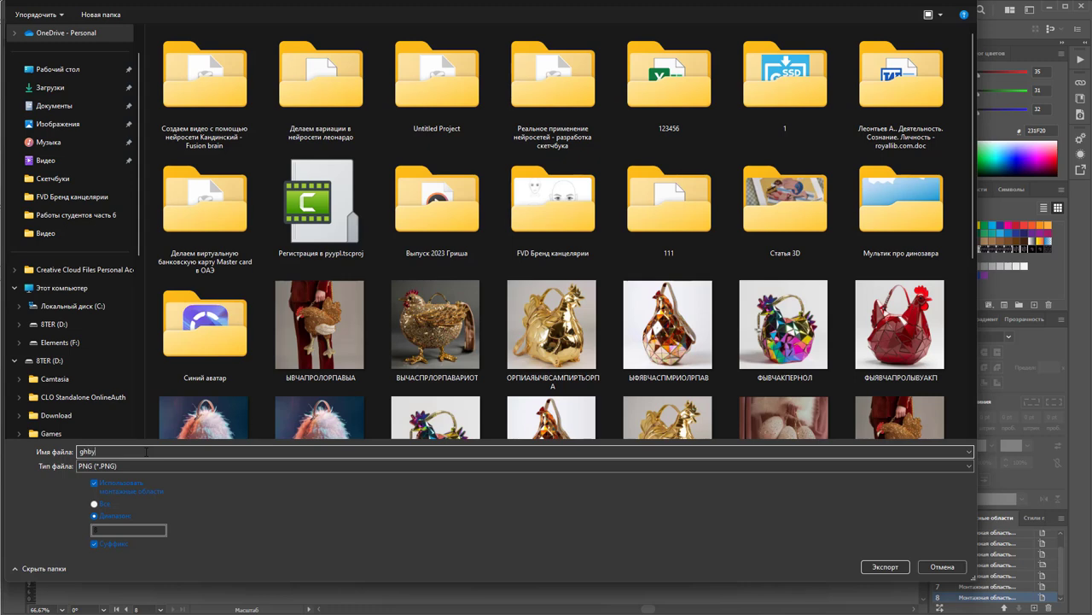
pyautogui.press('BackSpace')
pyautogui.press('BackSpace')
pyautogui.press('BackSpace')
pyautogui.press('BackSpace')
pyautogui.press('BackSpace')
pyautogui.write('принт в реа')
pyautogui.write('льном размере')
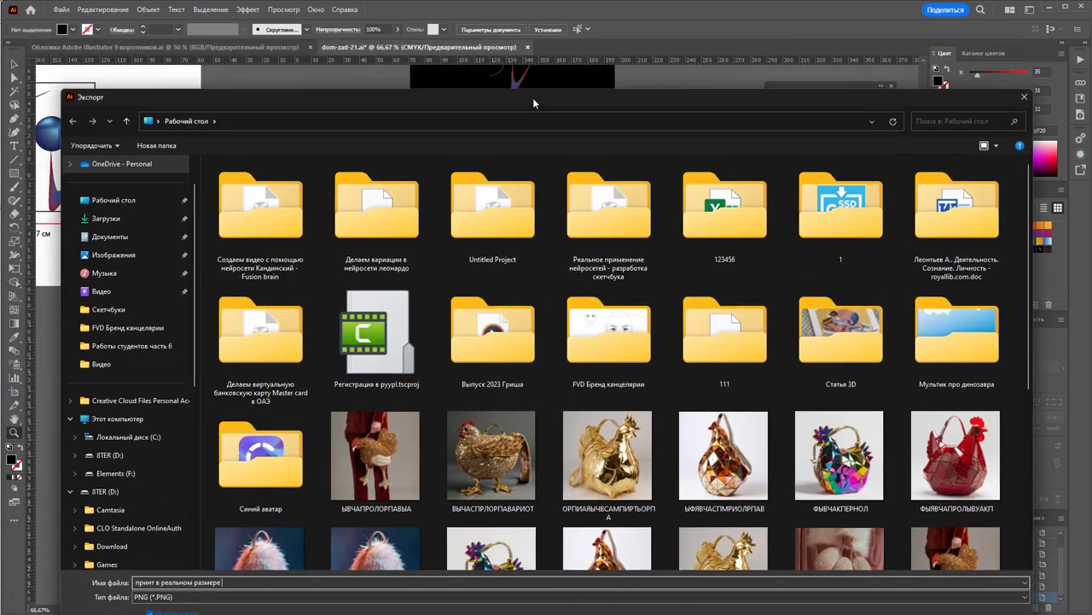
# Name the PNG export 'принт в реальном размере 210 мм на 198мм'.
pyautogui.moveTo(533, 103)
pyautogui.mouseDown()
pyautogui.moveTo(554, 102)
pyautogui.moveTo(508, 59)
pyautogui.mouseUp()
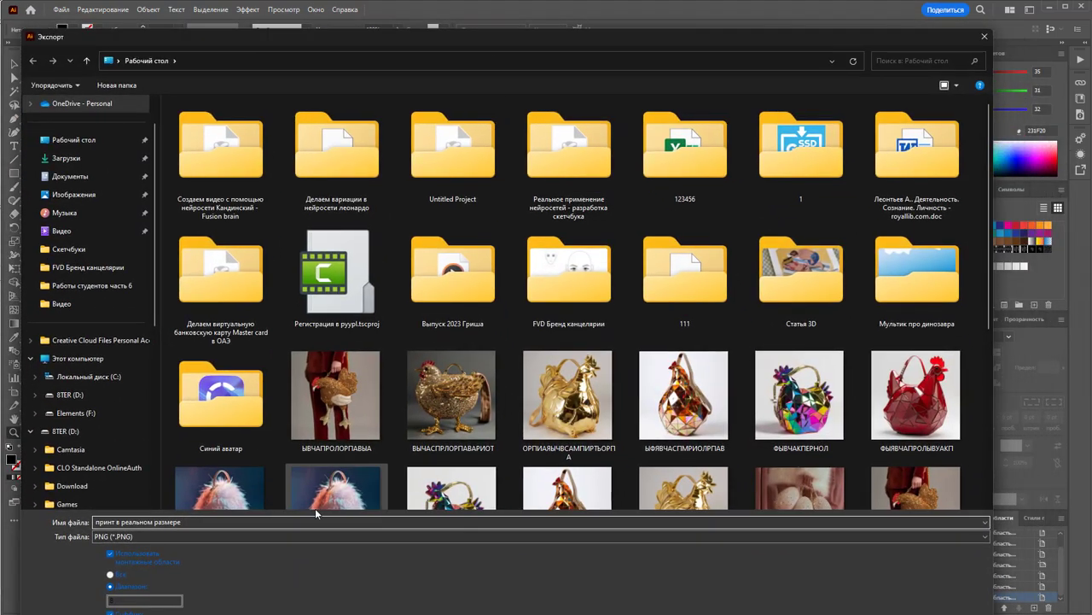
pyautogui.write(' 210')
pyautogui.write(' на ')
pyautogui.write('19')
pyautogui.write('ю8')
pyautogui.press('BackSpace')
pyautogui.press('BackSpace')
pyautogui.write(',8')
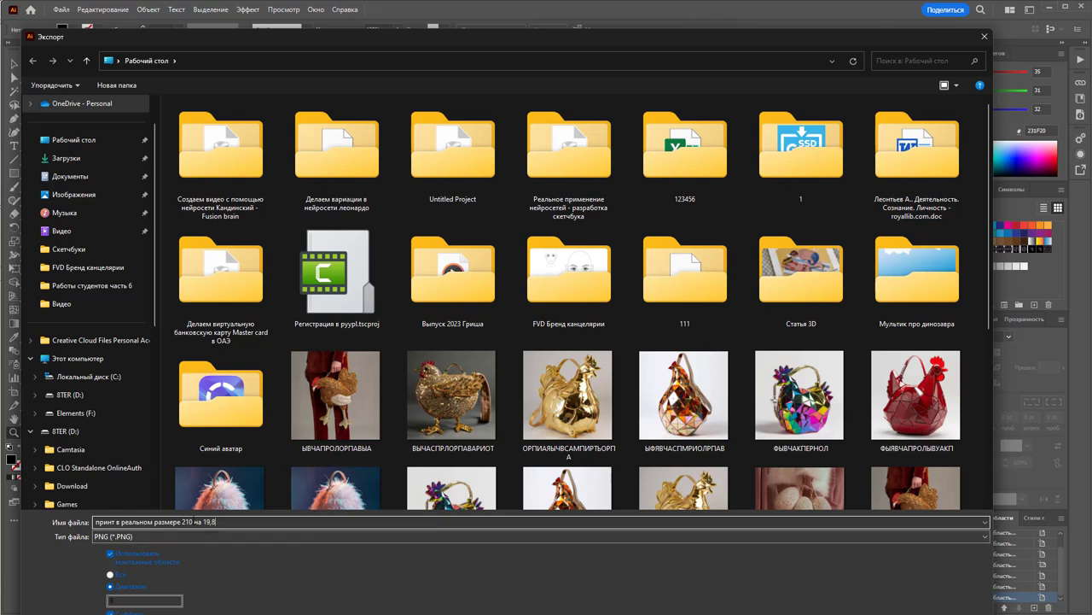
pyautogui.press('BackSpace')
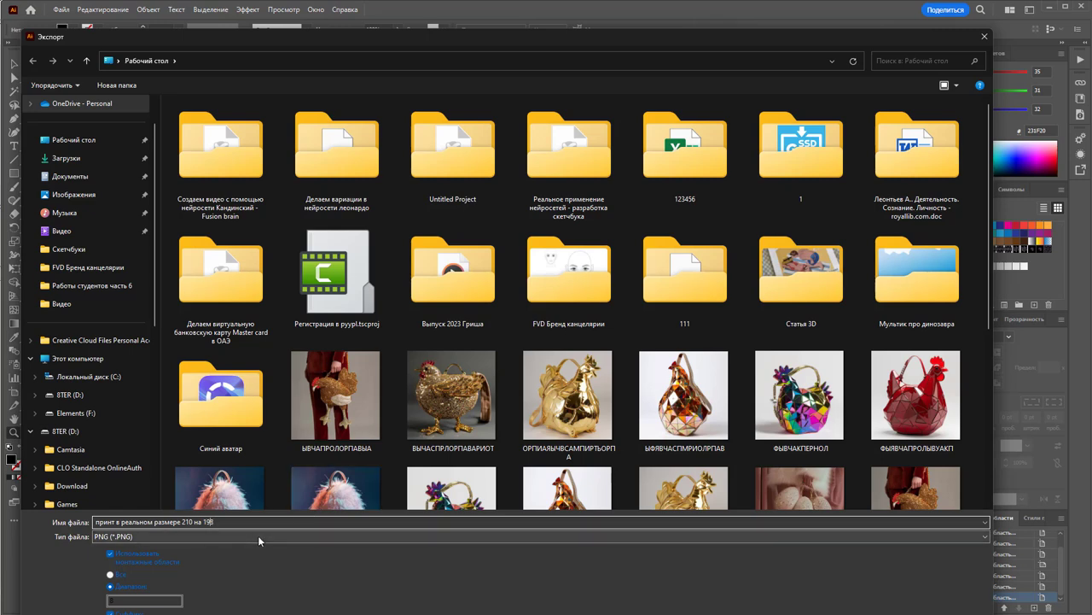
pyautogui.press('End')
pyautogui.write('мм')
pyautogui.press('Left')
pyautogui.press('Left')
pyautogui.write('мм на')
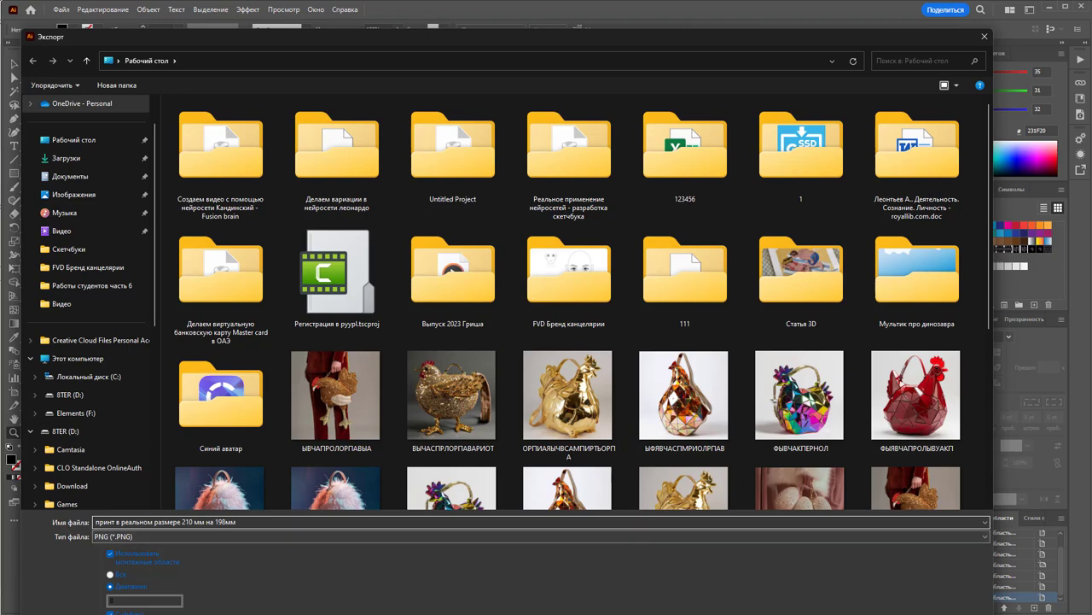
# Export the motif to the desktop as a 150 ppi PNG with a white background.
pyautogui.press('Return')
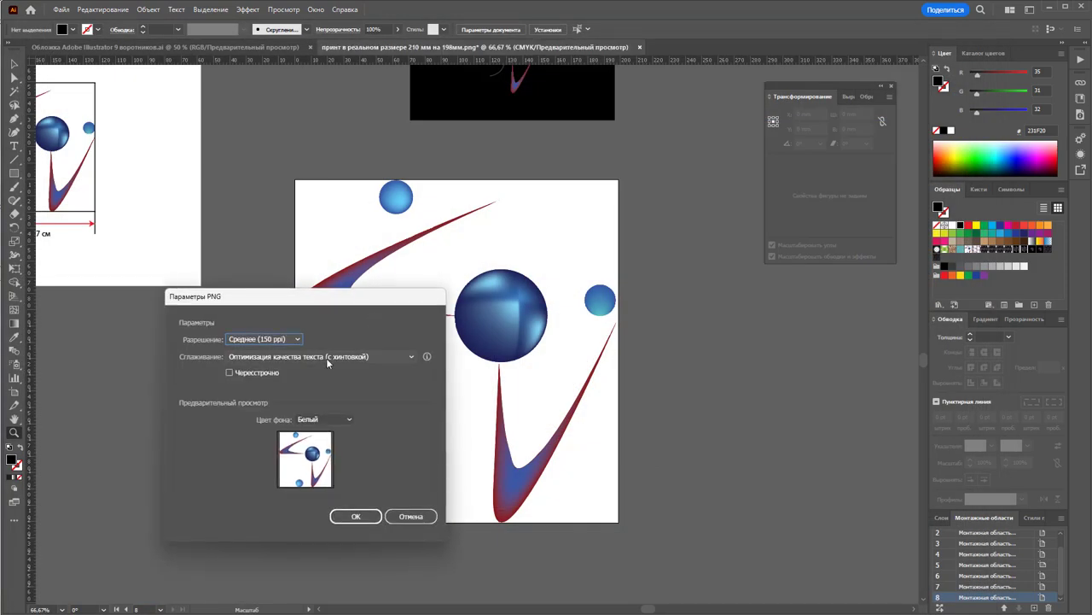
pyautogui.click(349, 421)
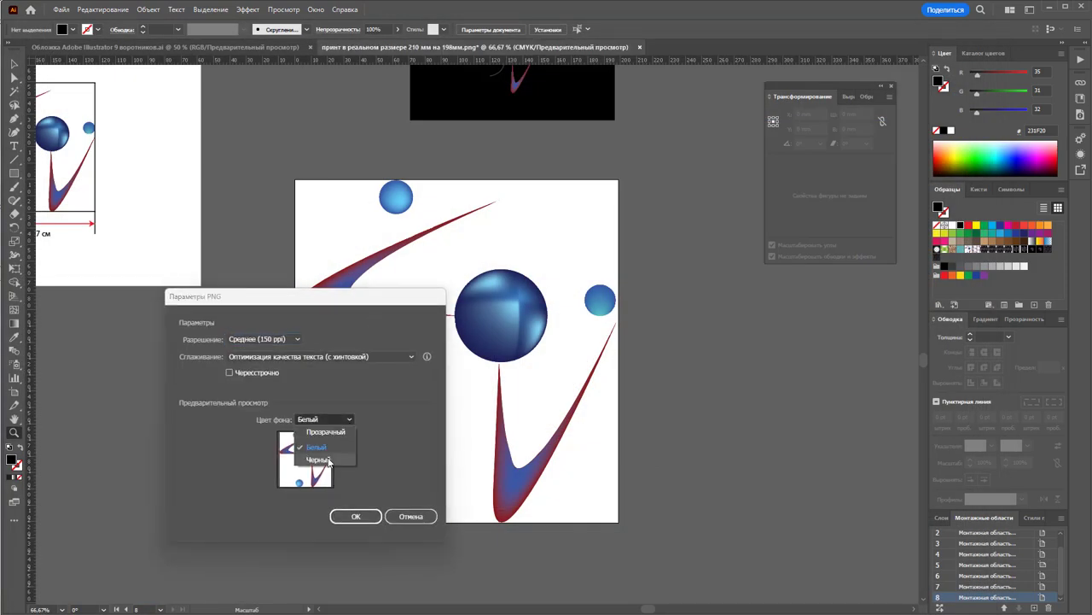
pyautogui.click(323, 436)
pyautogui.click(357, 514)
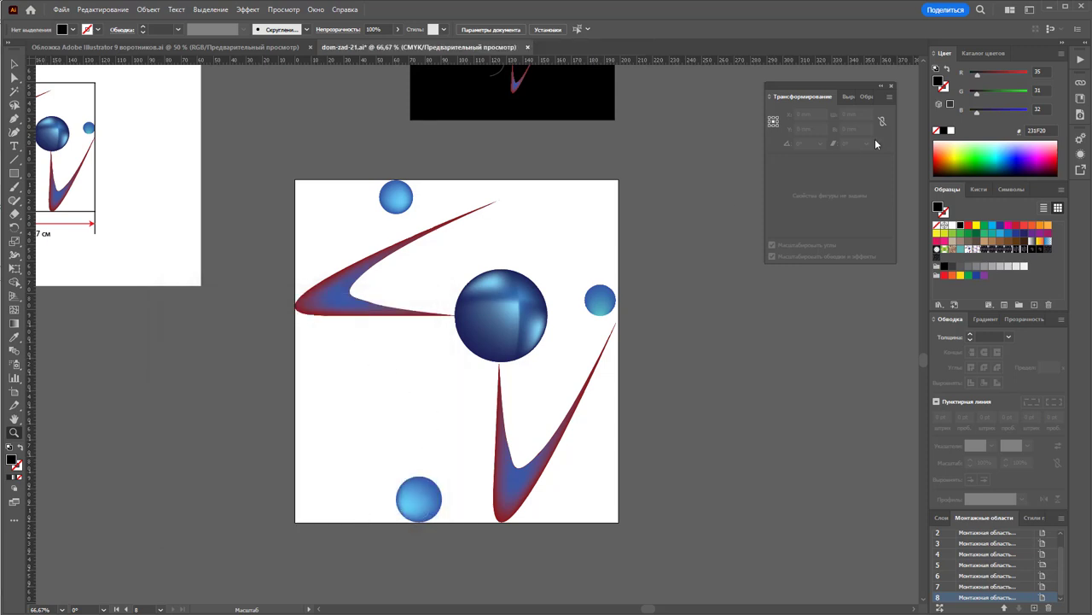
pyautogui.click(61, 9)
# Open the exported real-size PNG from the desktop as a new Illustrator document.
pyautogui.click(77, 46)
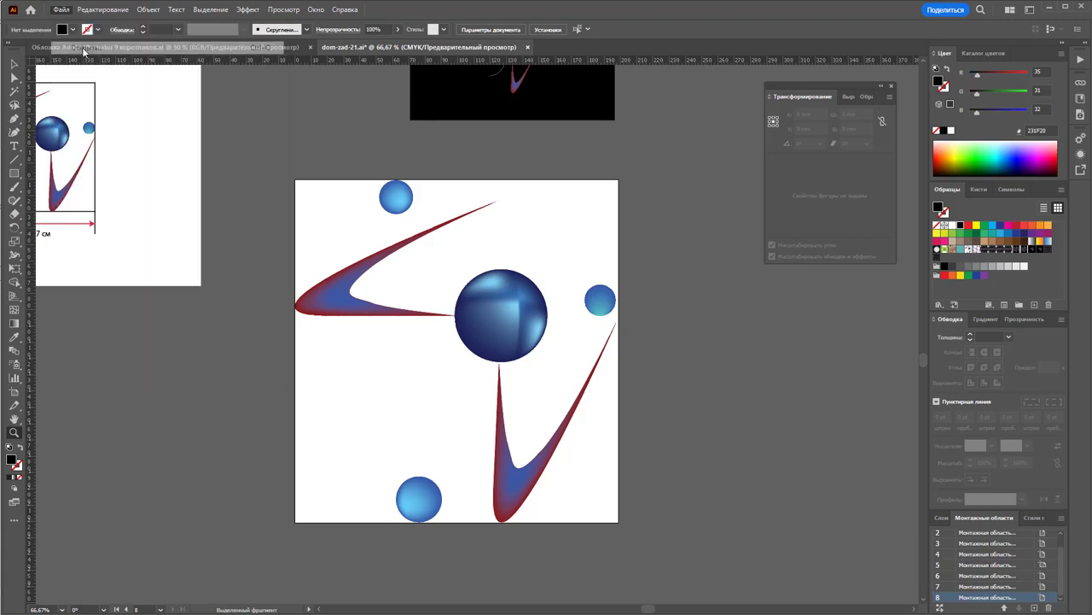
pyautogui.click(76, 139)
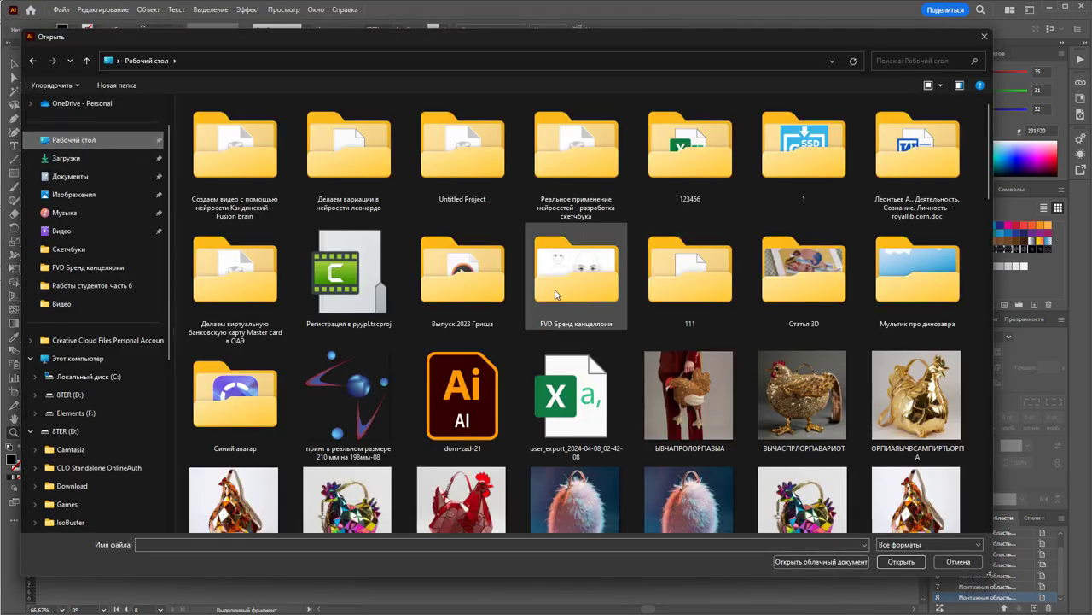
pyautogui.scroll(-5, 573, 283)
pyautogui.scroll(-3, 566, 275)
pyautogui.scroll(3, 566, 275)
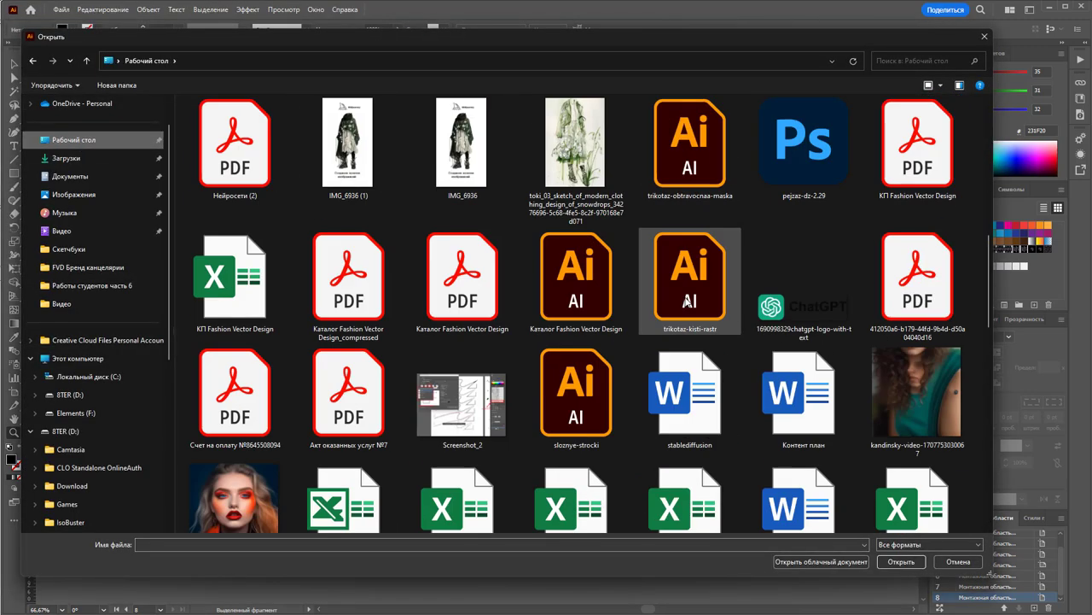
pyautogui.scroll(5, 687, 300)
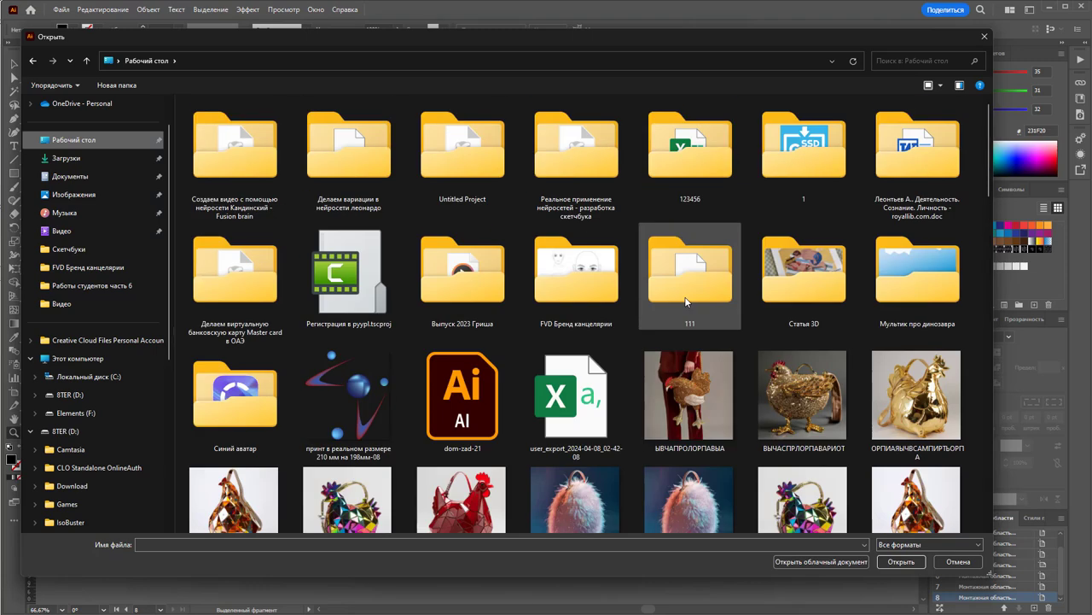
pyautogui.click(348, 395)
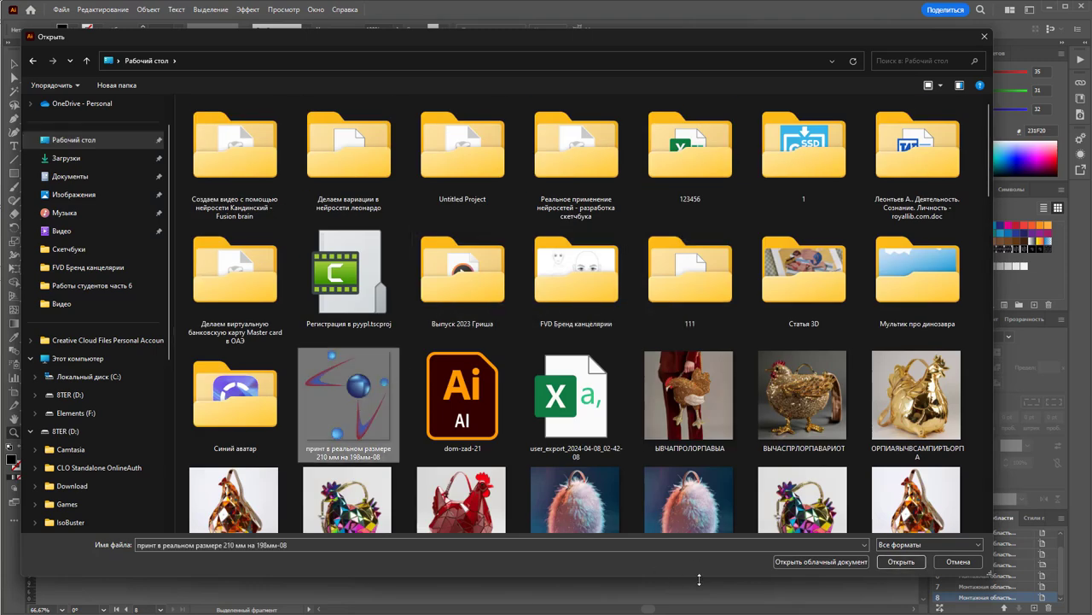
pyautogui.click(901, 561)
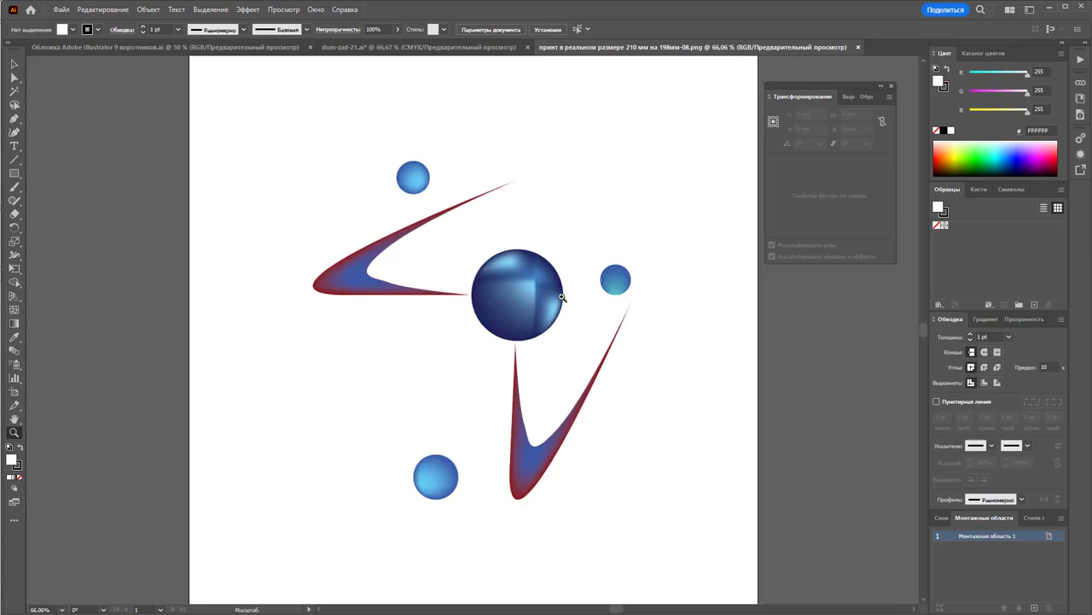
# Zoom out, drag the PNG image left off the artboard, and reselect it.
pyautogui.scroll(1, 562, 296)
pyautogui.scroll(-2, 515, 280)
pyautogui.scroll(-2, 454, 298)
pyautogui.scroll(-1, 444, 305)
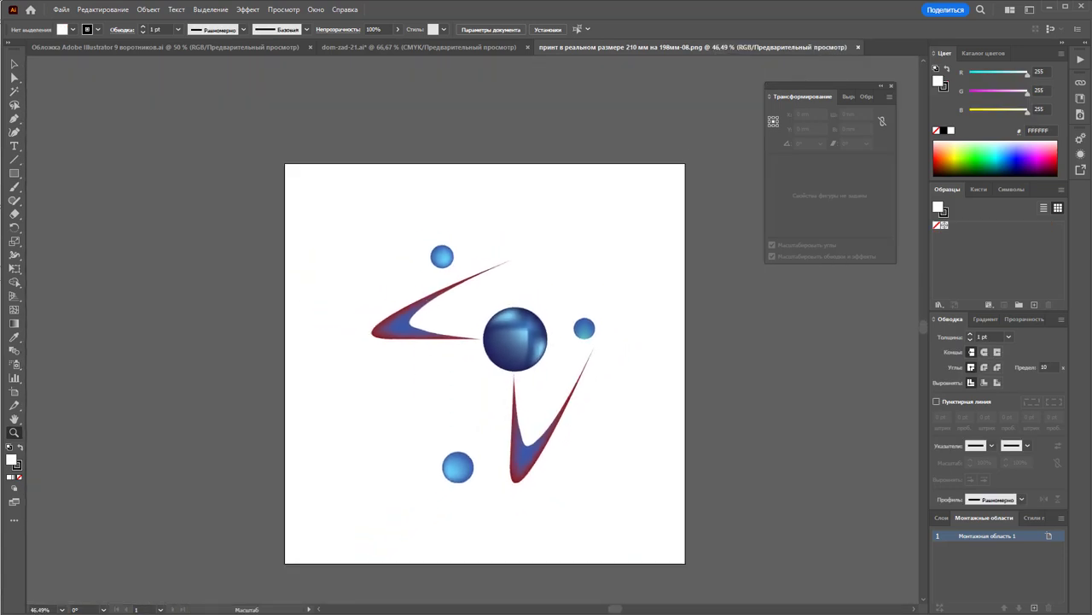
pyautogui.press('v')
pyautogui.moveTo(461, 319); pyautogui.dragTo(177, 319)
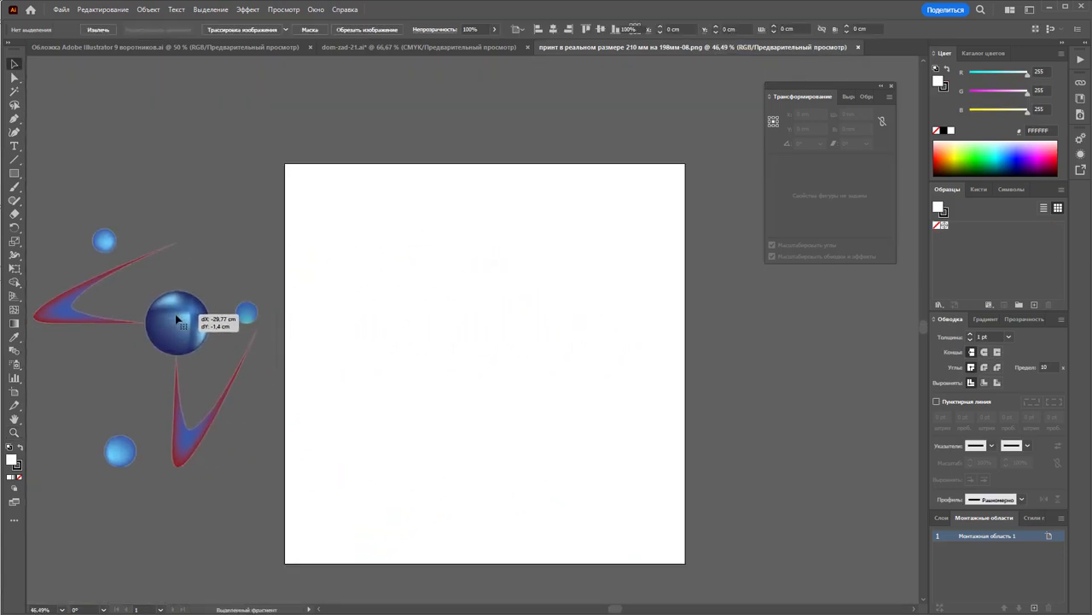
pyautogui.moveTo(615, 609); pyautogui.dragTo(602, 609)
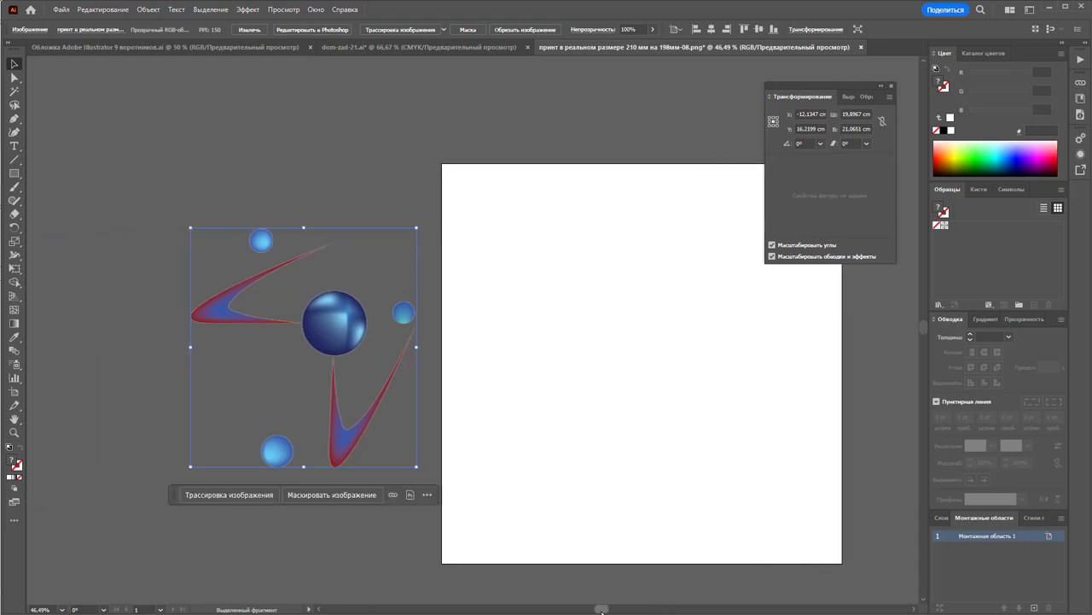
pyautogui.click(436, 544)
pyautogui.click(386, 439)
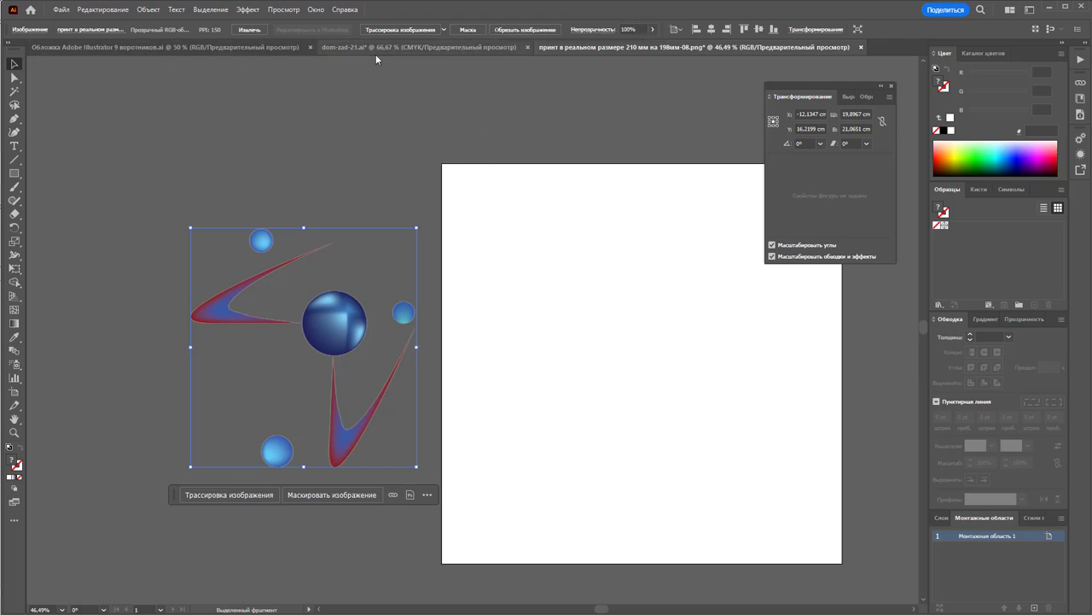
# Compare the PNG's 19.9 × 21.1 cm size with dom-zad-21.ai's 21 × 19.7 cm dimensions.
pyautogui.click(410, 48)
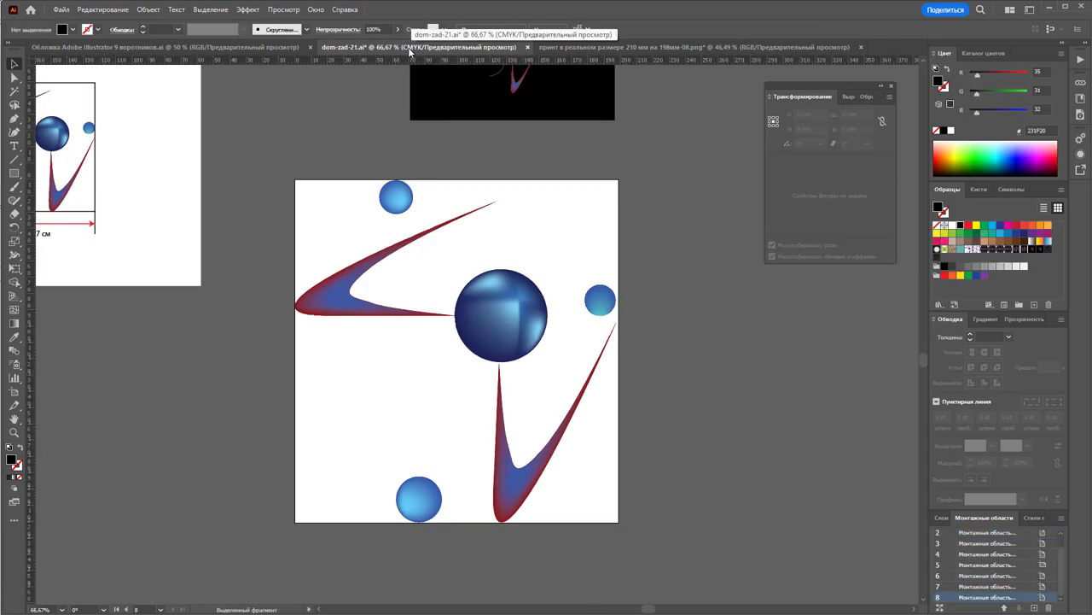
pyautogui.click(700, 47)
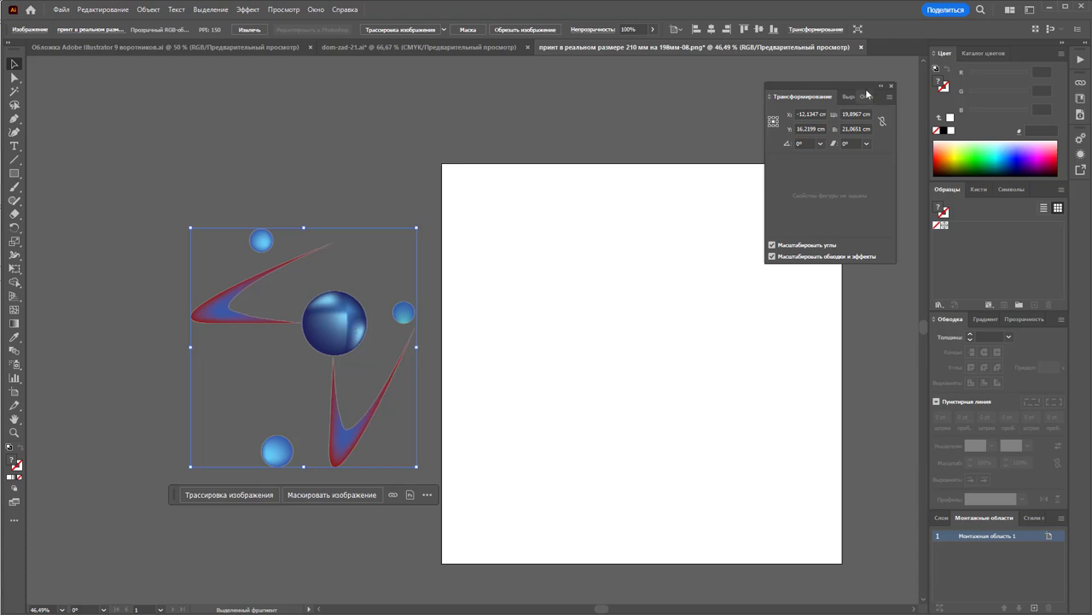
pyautogui.moveTo(831, 94); pyautogui.dragTo(515, 126)
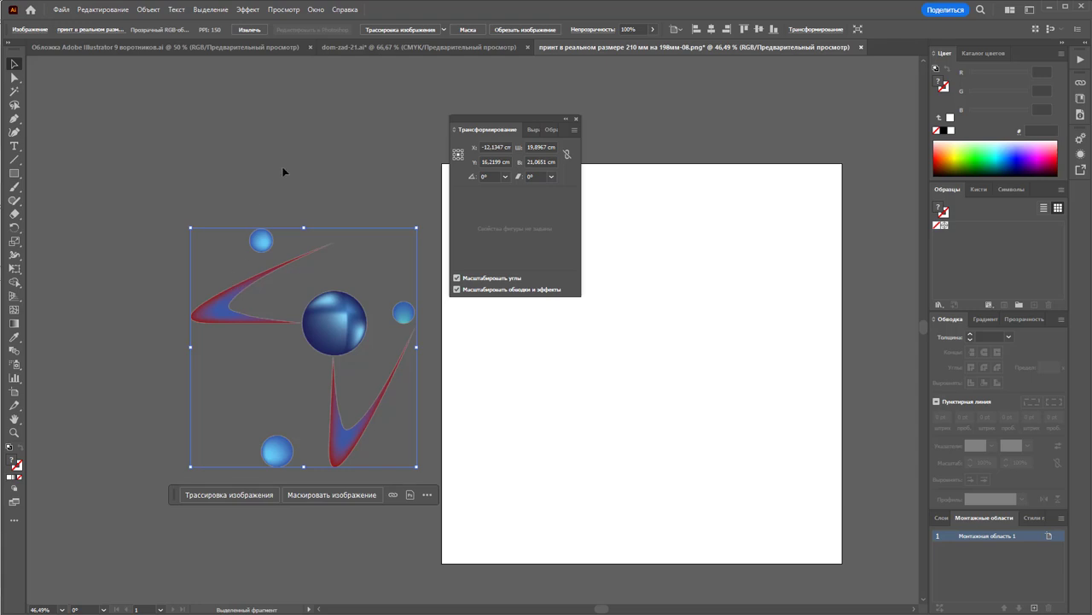
pyautogui.click(437, 46)
pyautogui.click(661, 46)
pyautogui.click(400, 48)
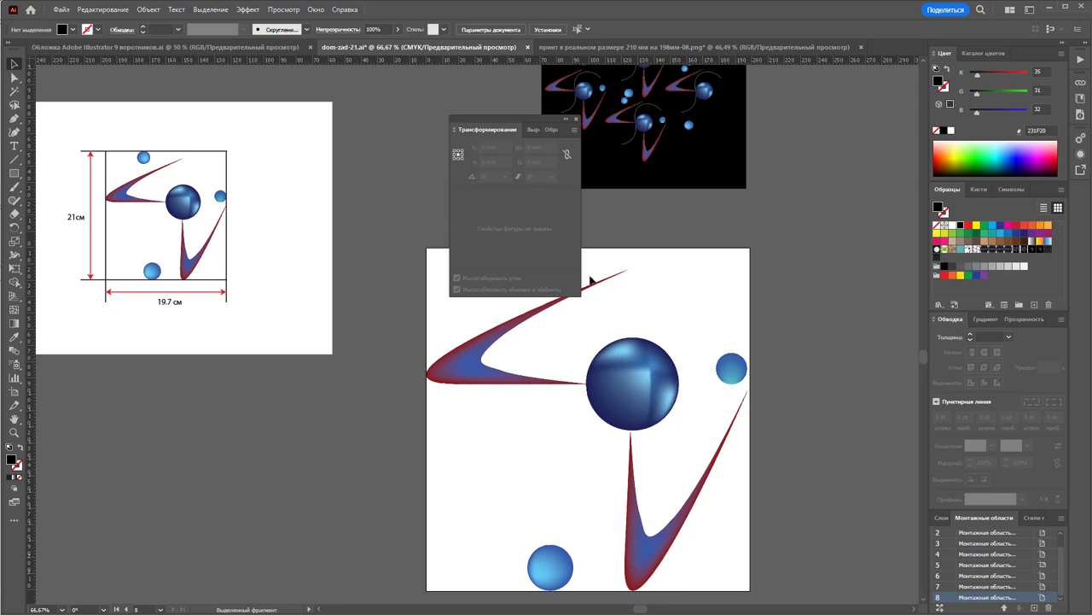
pyautogui.click(669, 47)
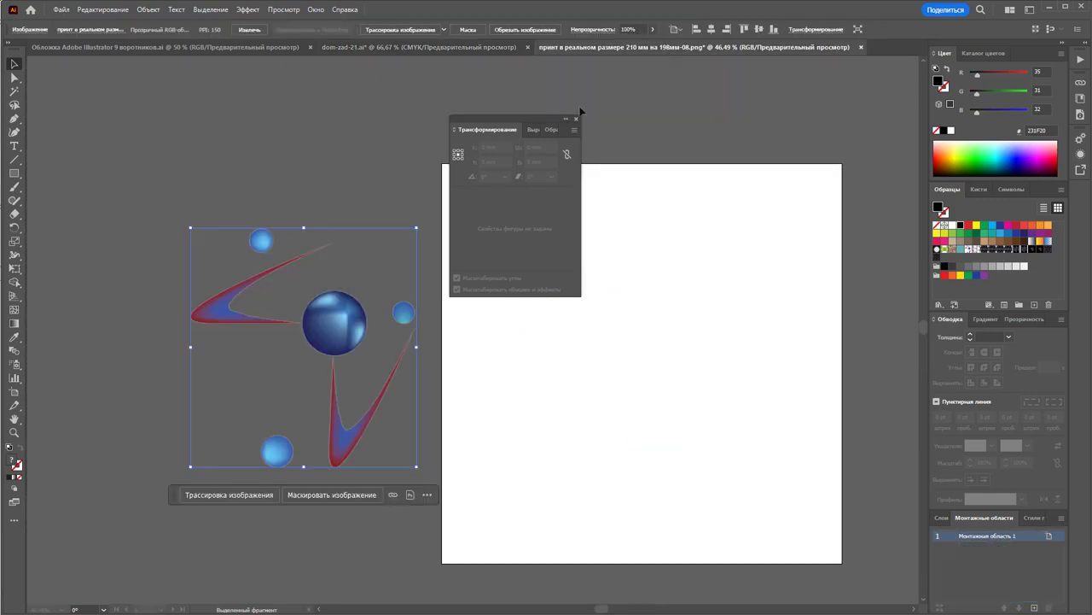
pyautogui.click(577, 119)
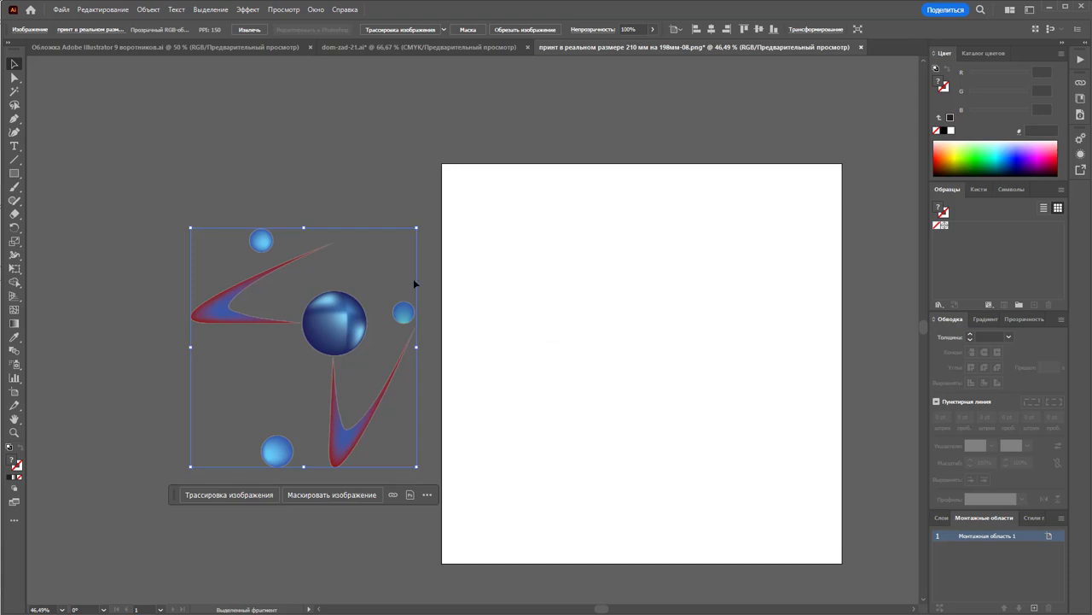
pyautogui.click(402, 195)
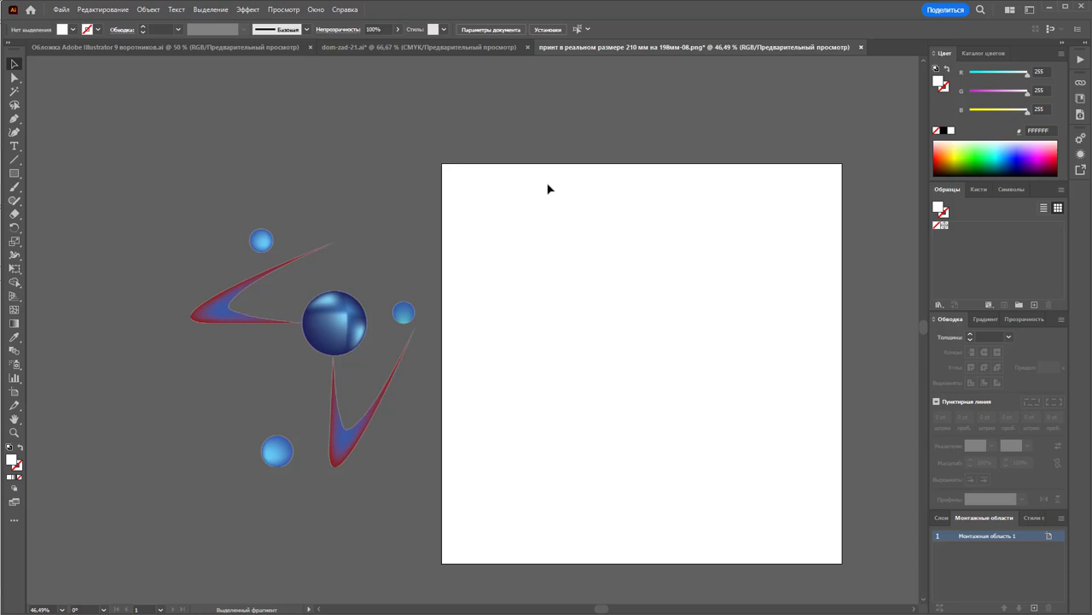